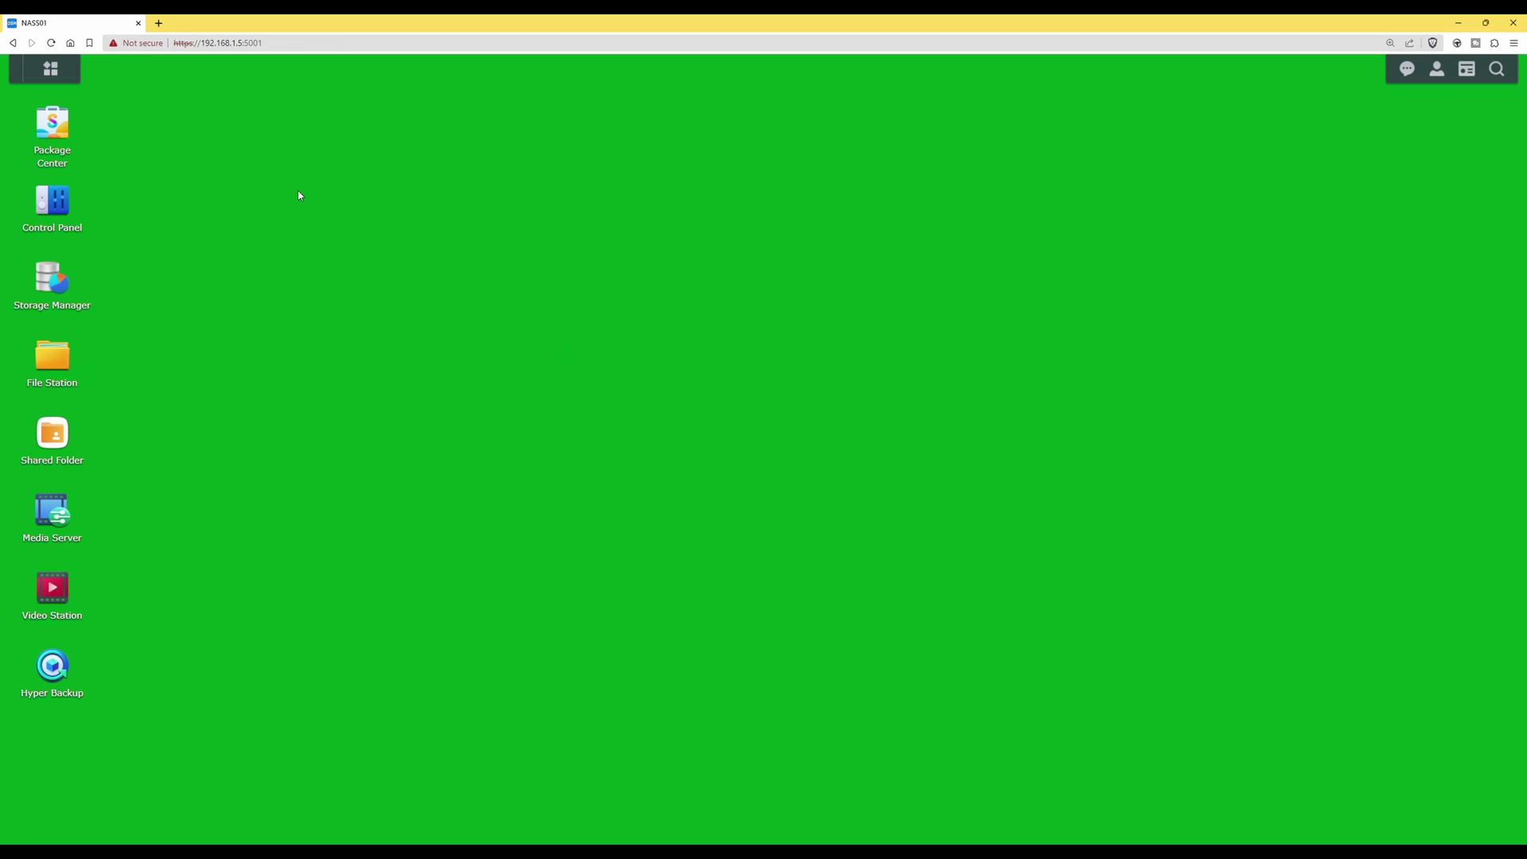
# Step: Find Container Manager in Package Center by searching for Docker, and install it on Volume 1 with run after installation enabled
pyautogui.click(56, 127)
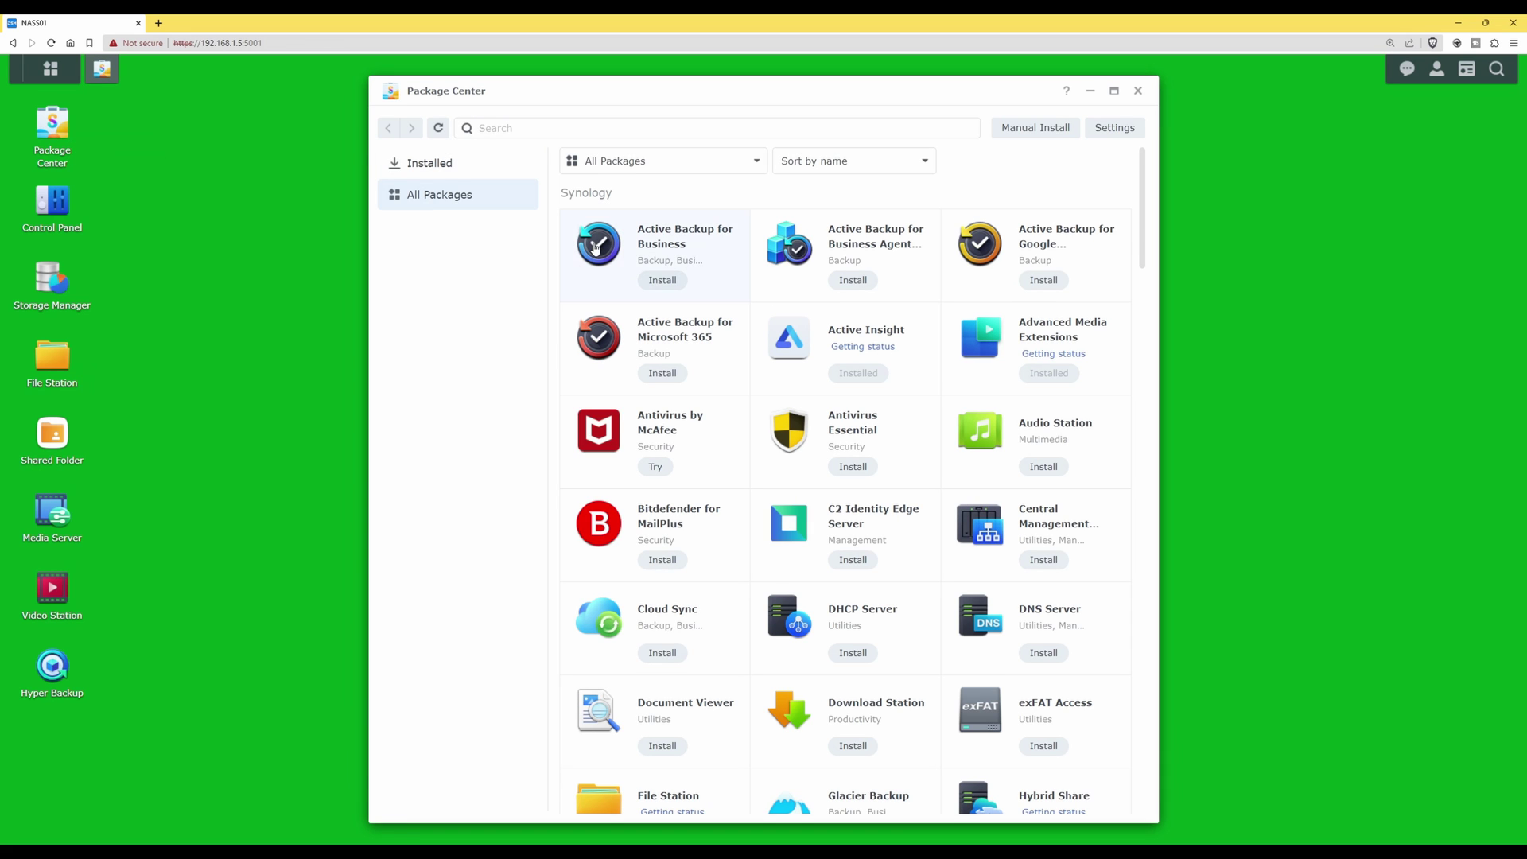
pyautogui.click(622, 127)
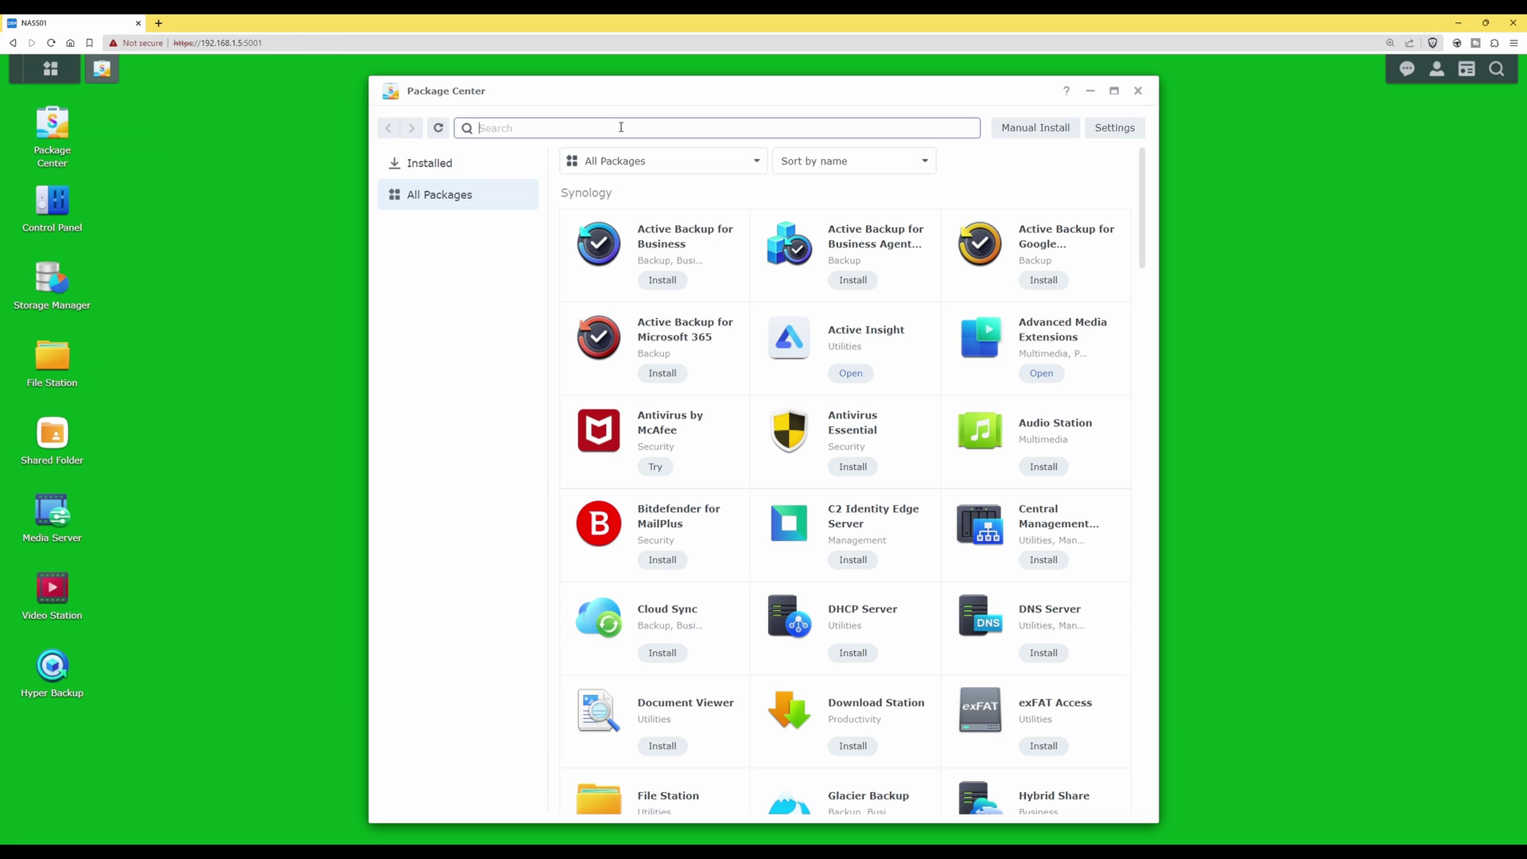
pyautogui.write('Docker')
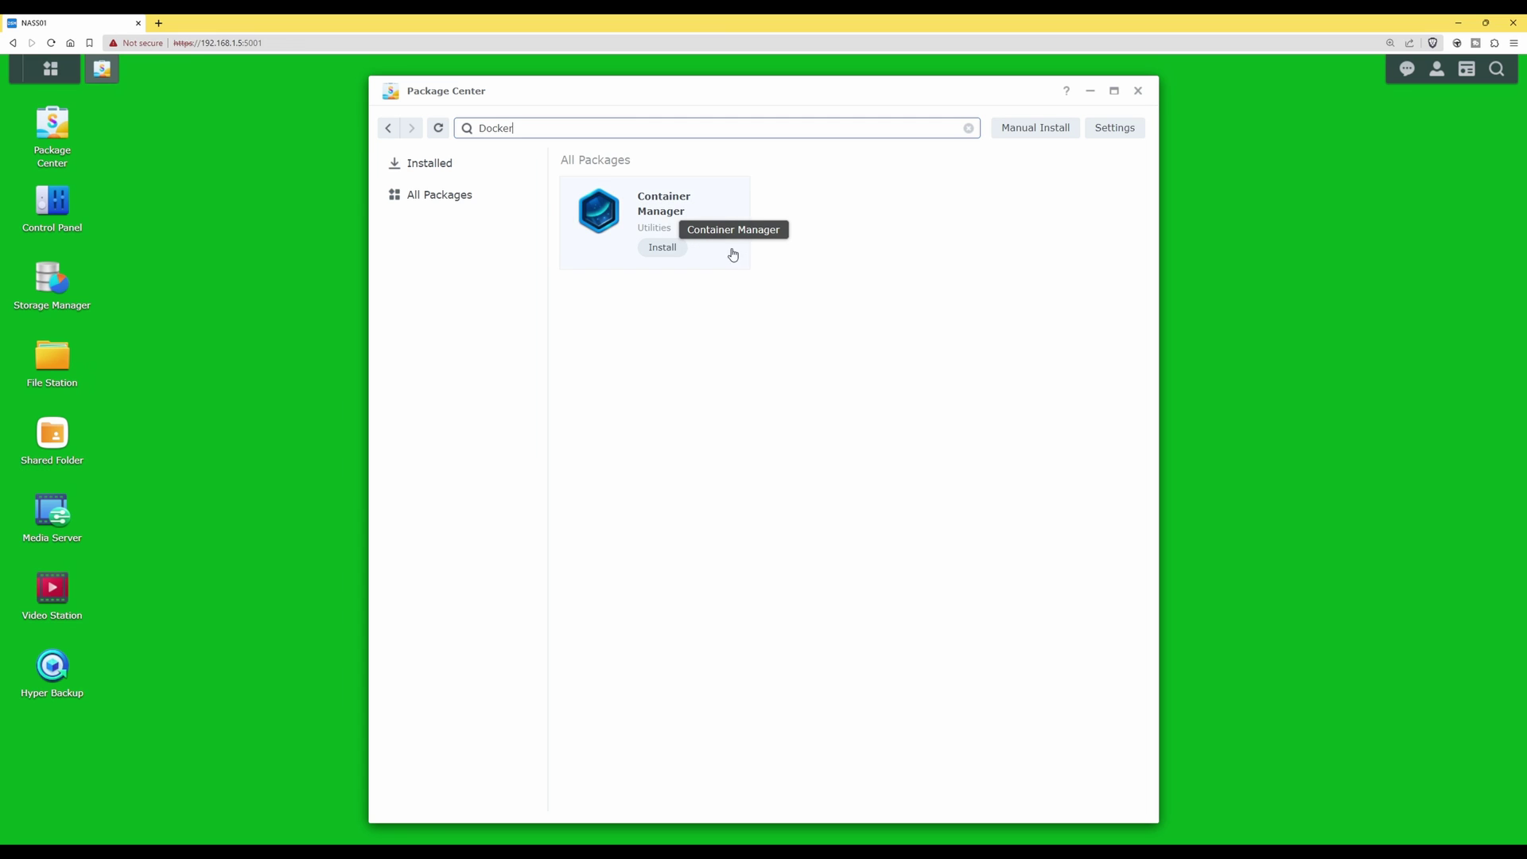
pyautogui.click(667, 251)
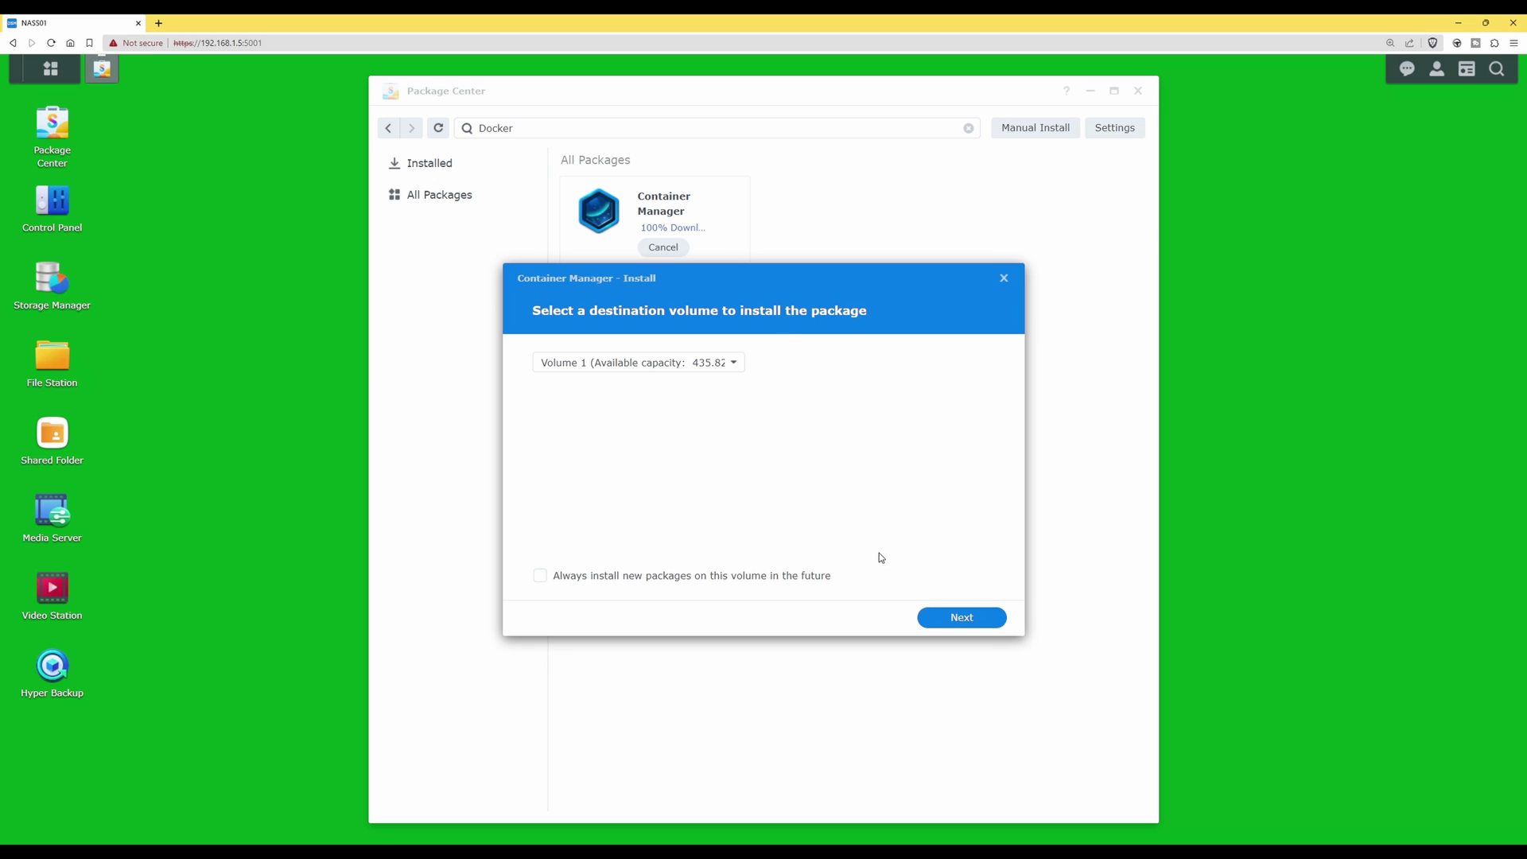
pyautogui.click(975, 620)
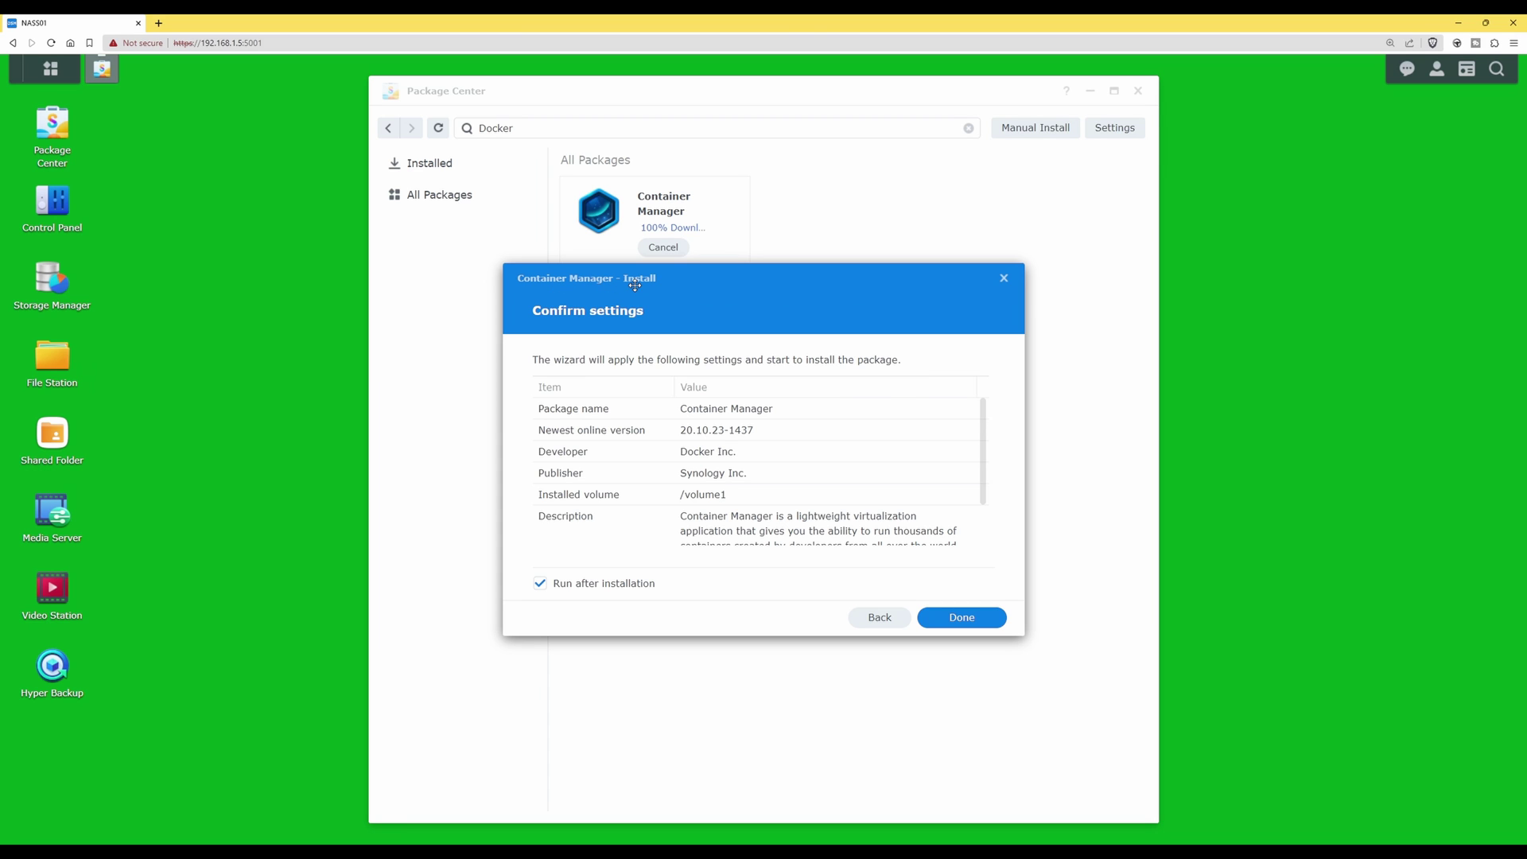
pyautogui.scroll(-2, 777, 406)
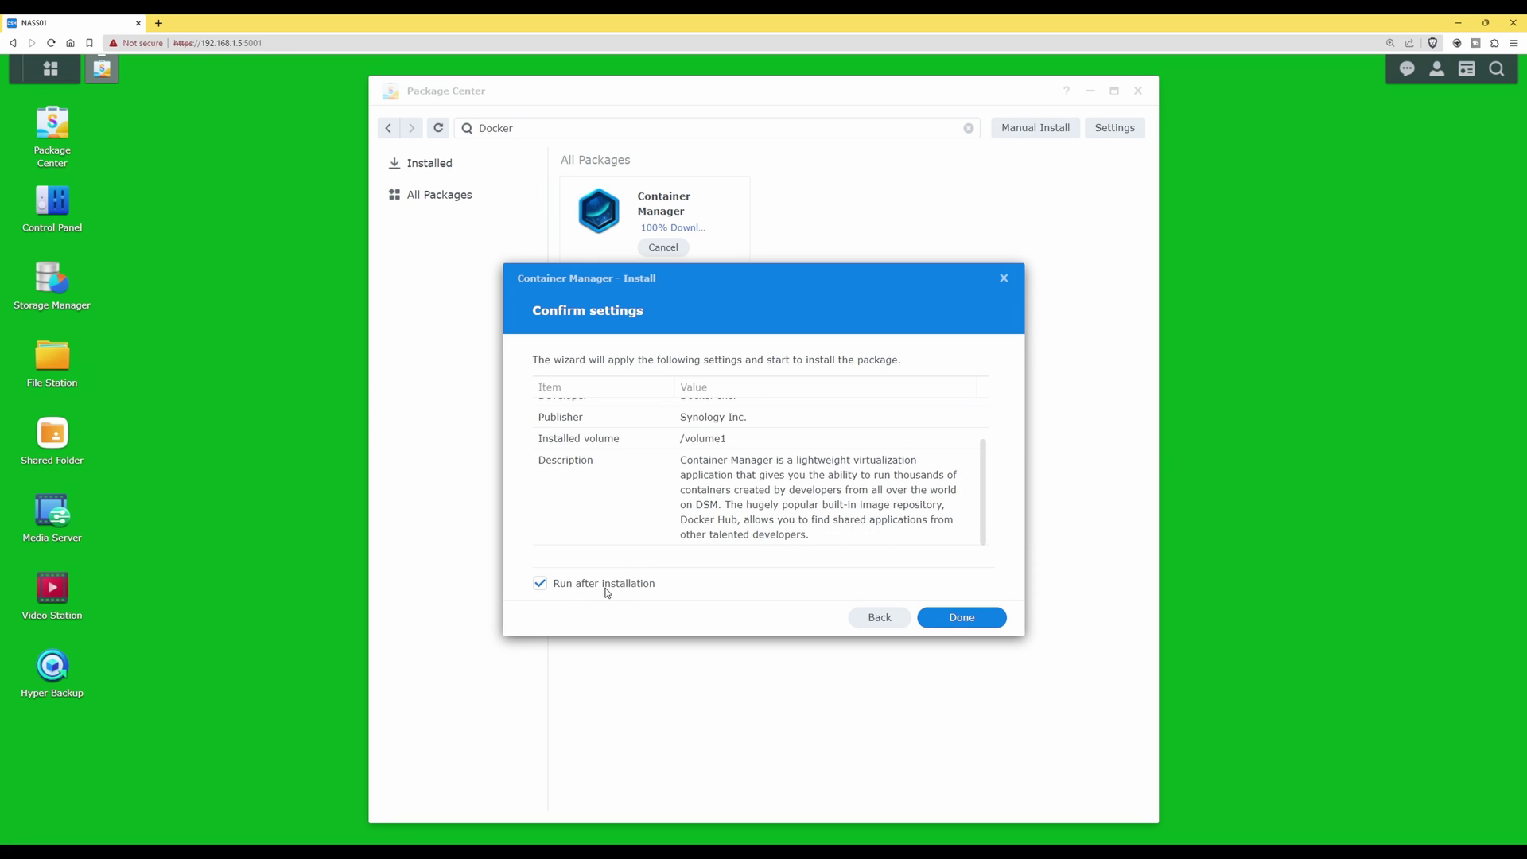
pyautogui.click(962, 622)
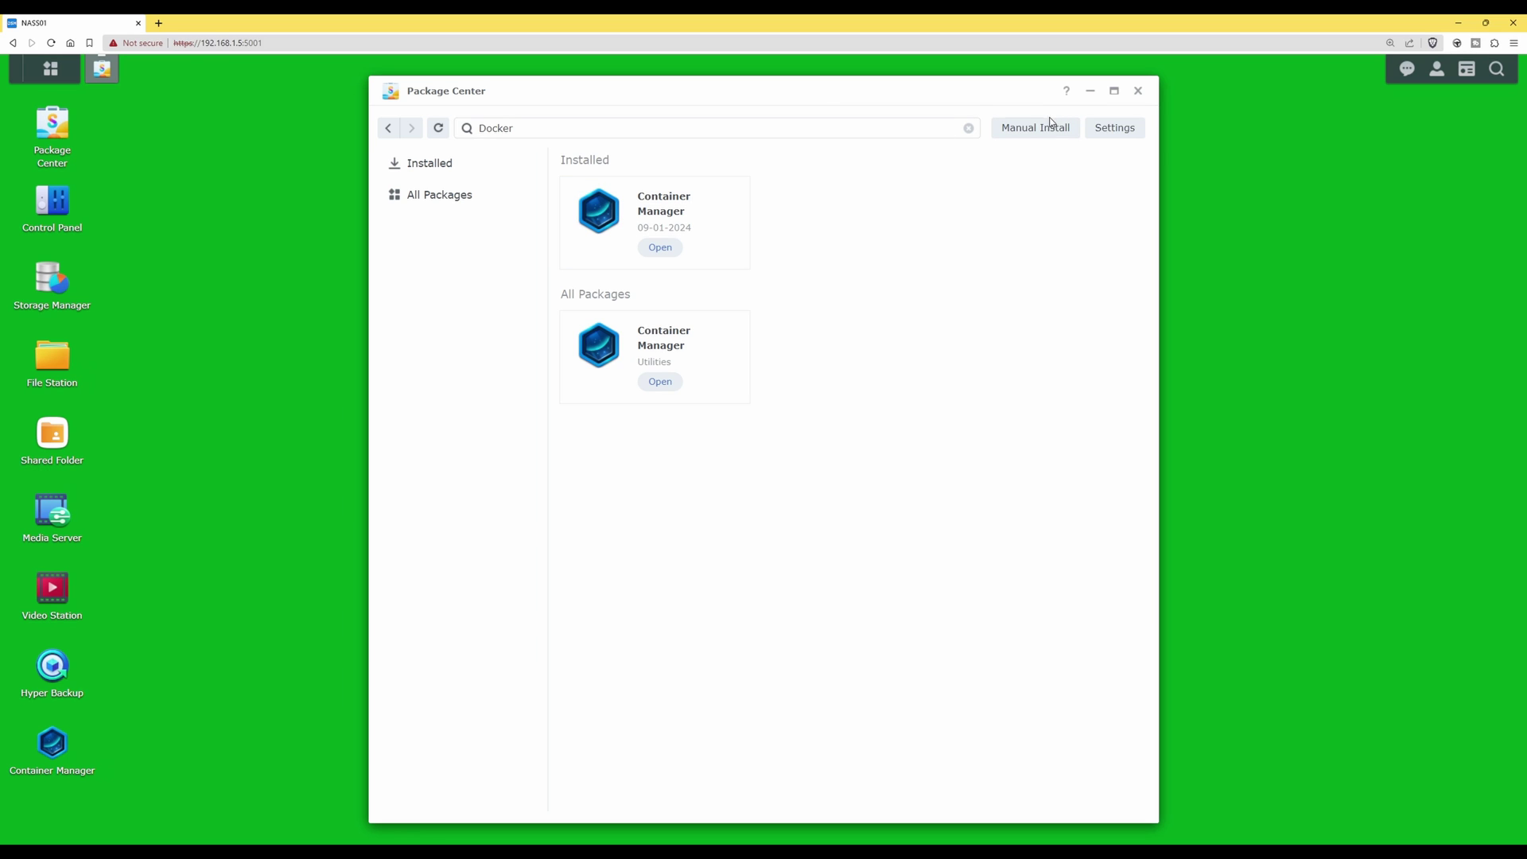
pyautogui.click(1139, 93)
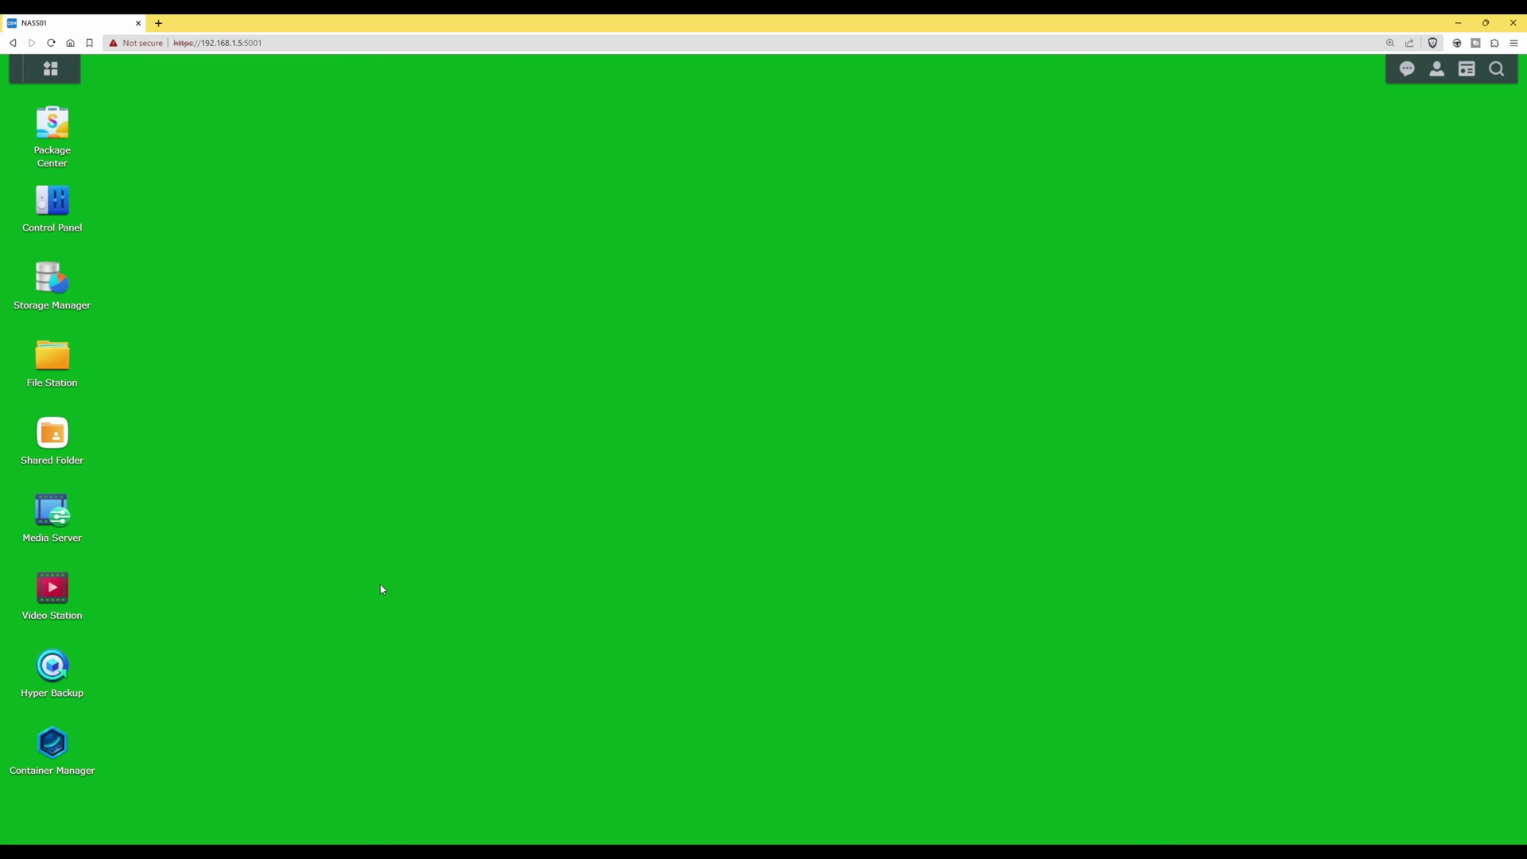
# Step: Open Container Manager and search its registry for jacobalberty
pyautogui.click(51, 743)
pyautogui.moveTo(279, 175); pyautogui.dragTo(358, 157)
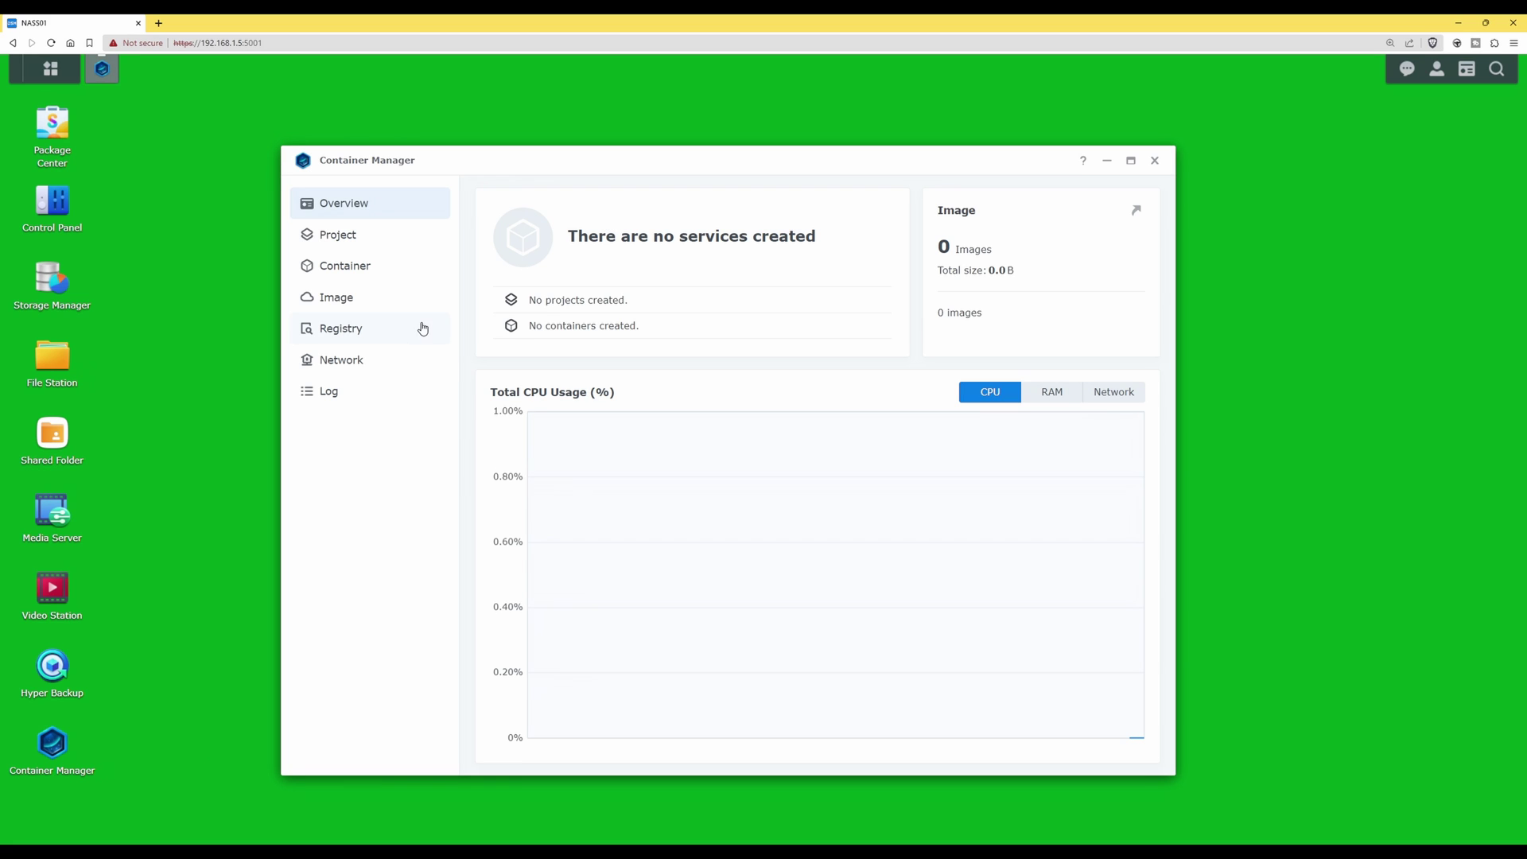
pyautogui.click(334, 332)
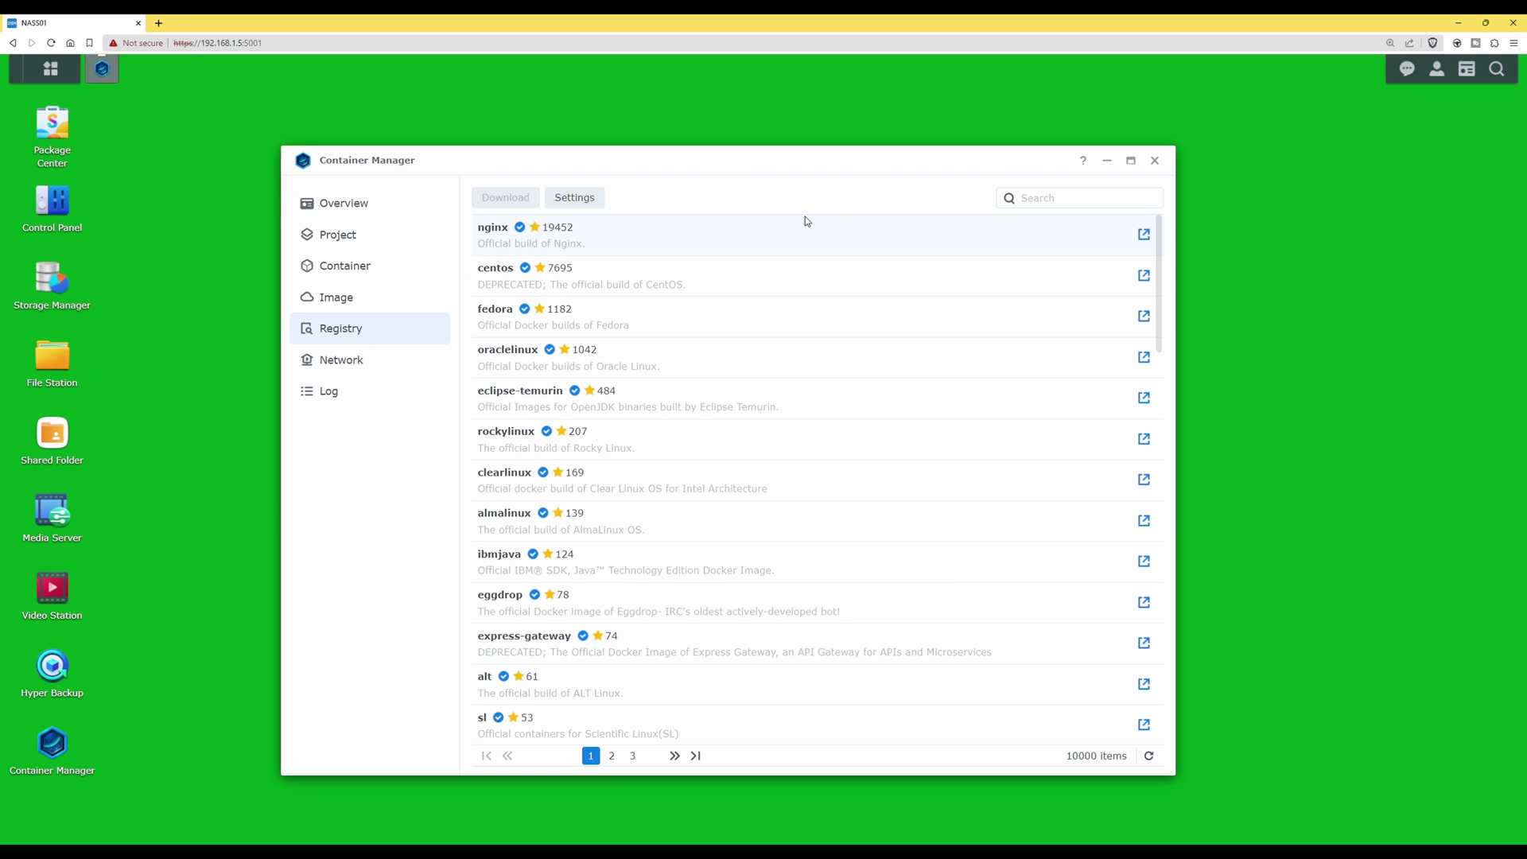
pyautogui.click(1084, 198)
pyautogui.write('jac')
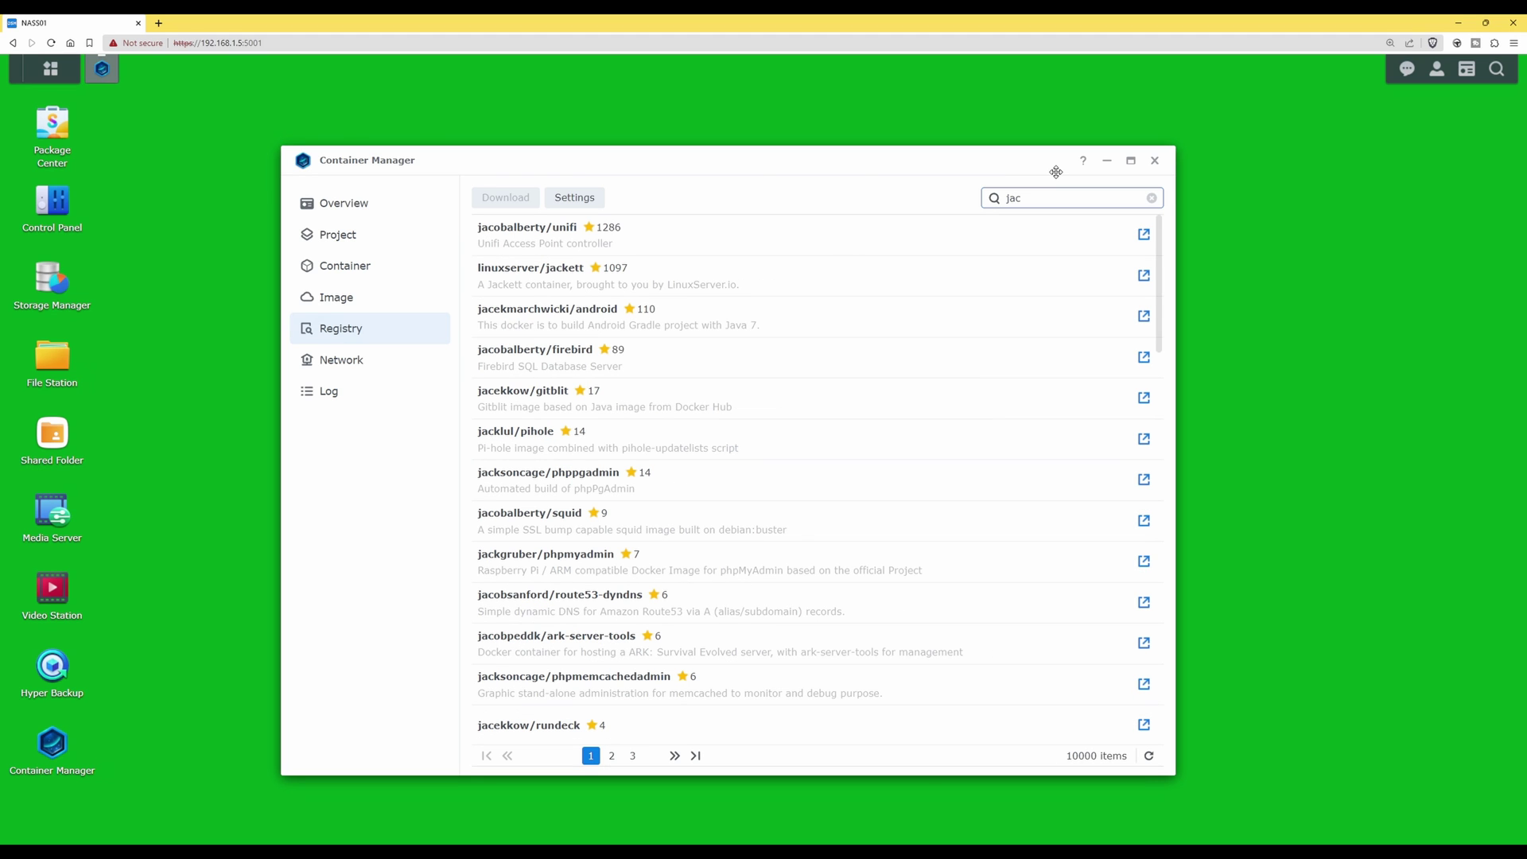
pyautogui.write('obalberty')
pyautogui.press('Return')
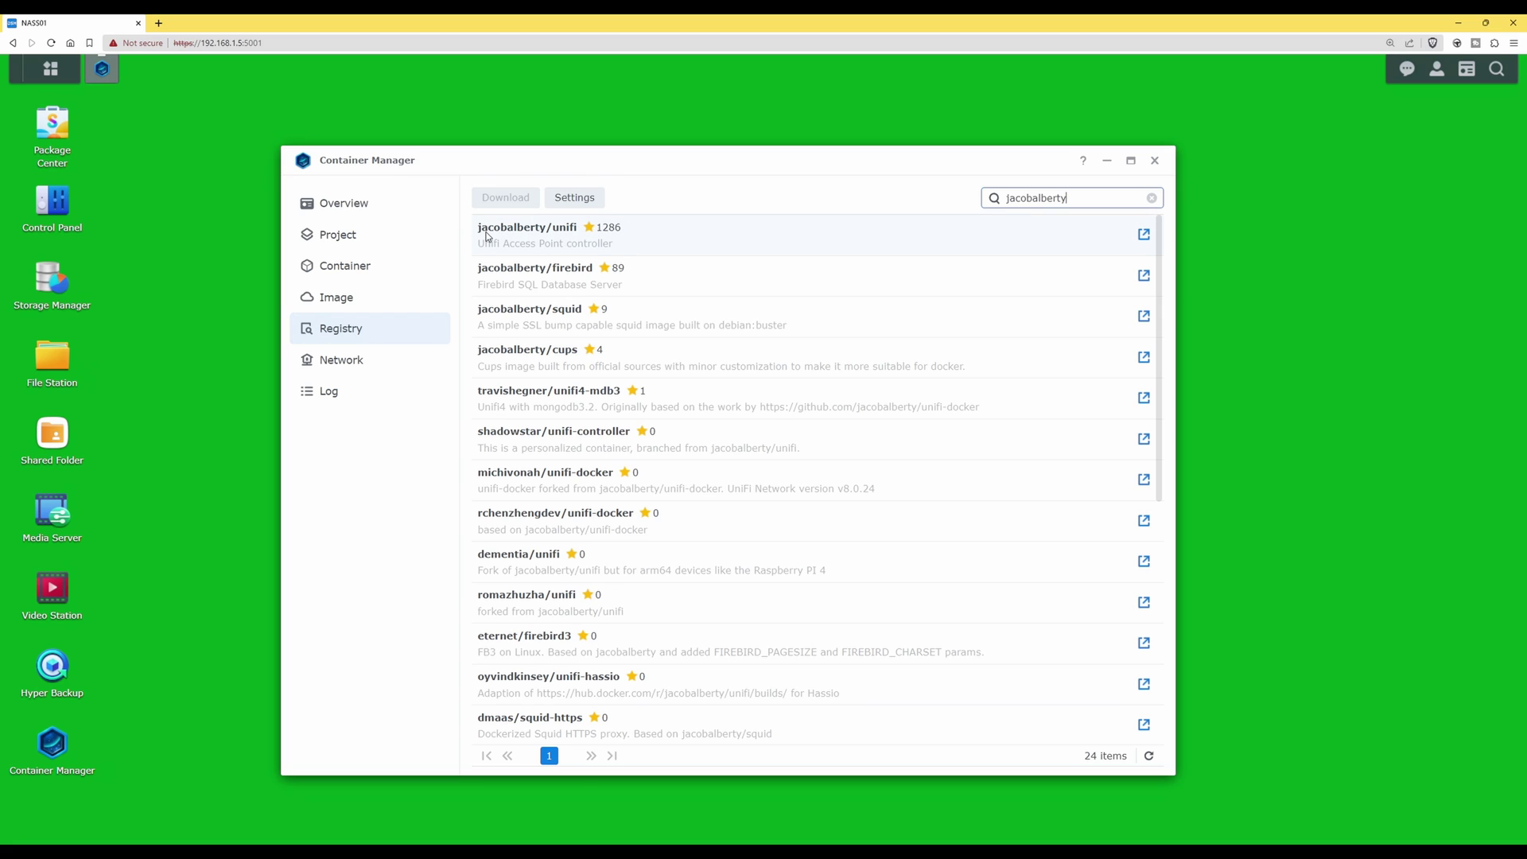
# Step: Download the jacobalberty/unifi image with the latest tag
pyautogui.click(536, 231)
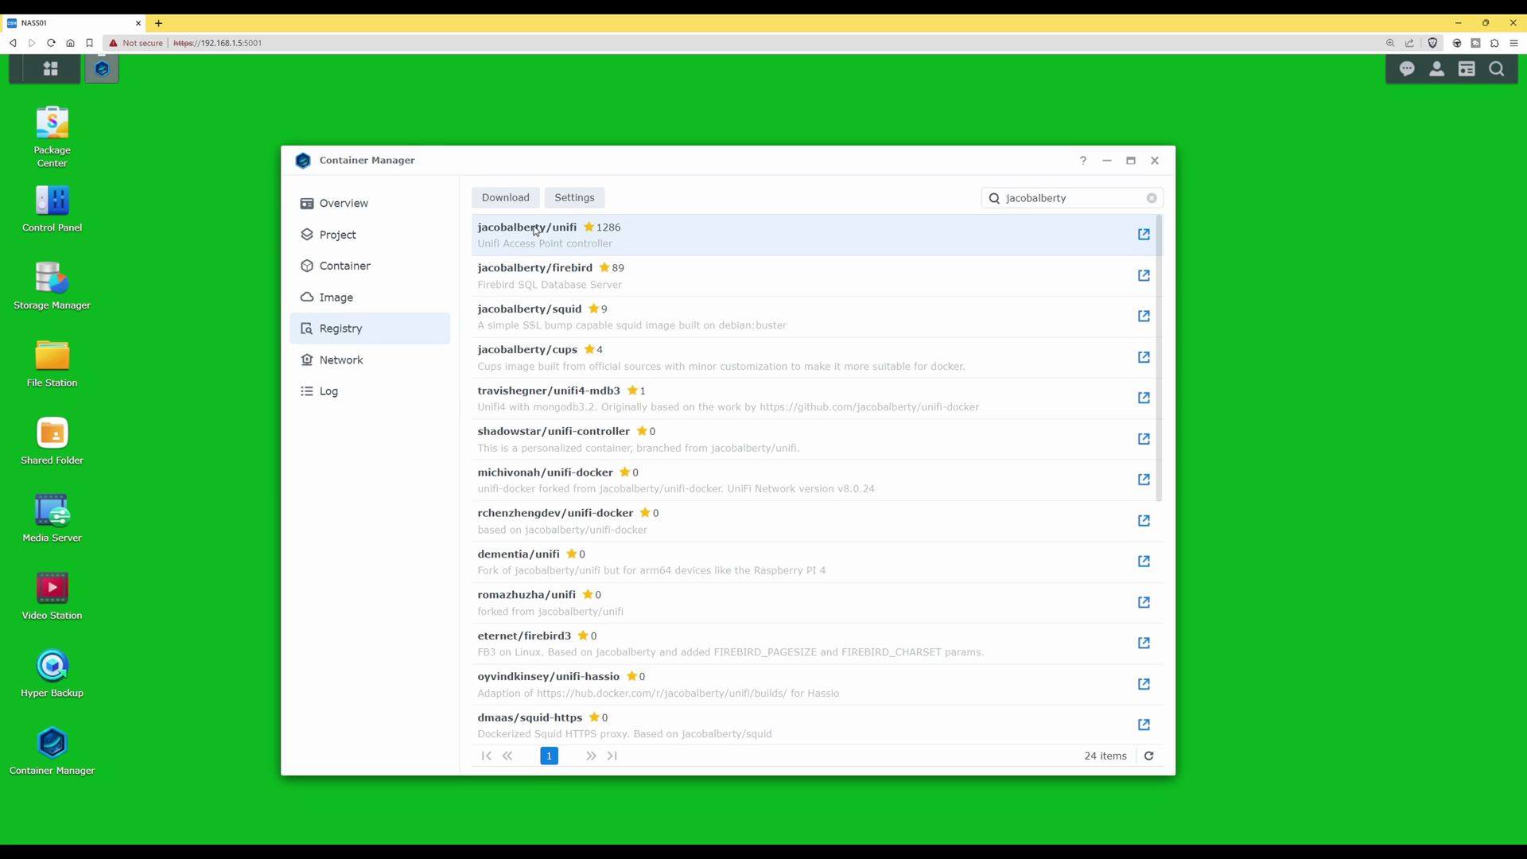
pyautogui.click(524, 202)
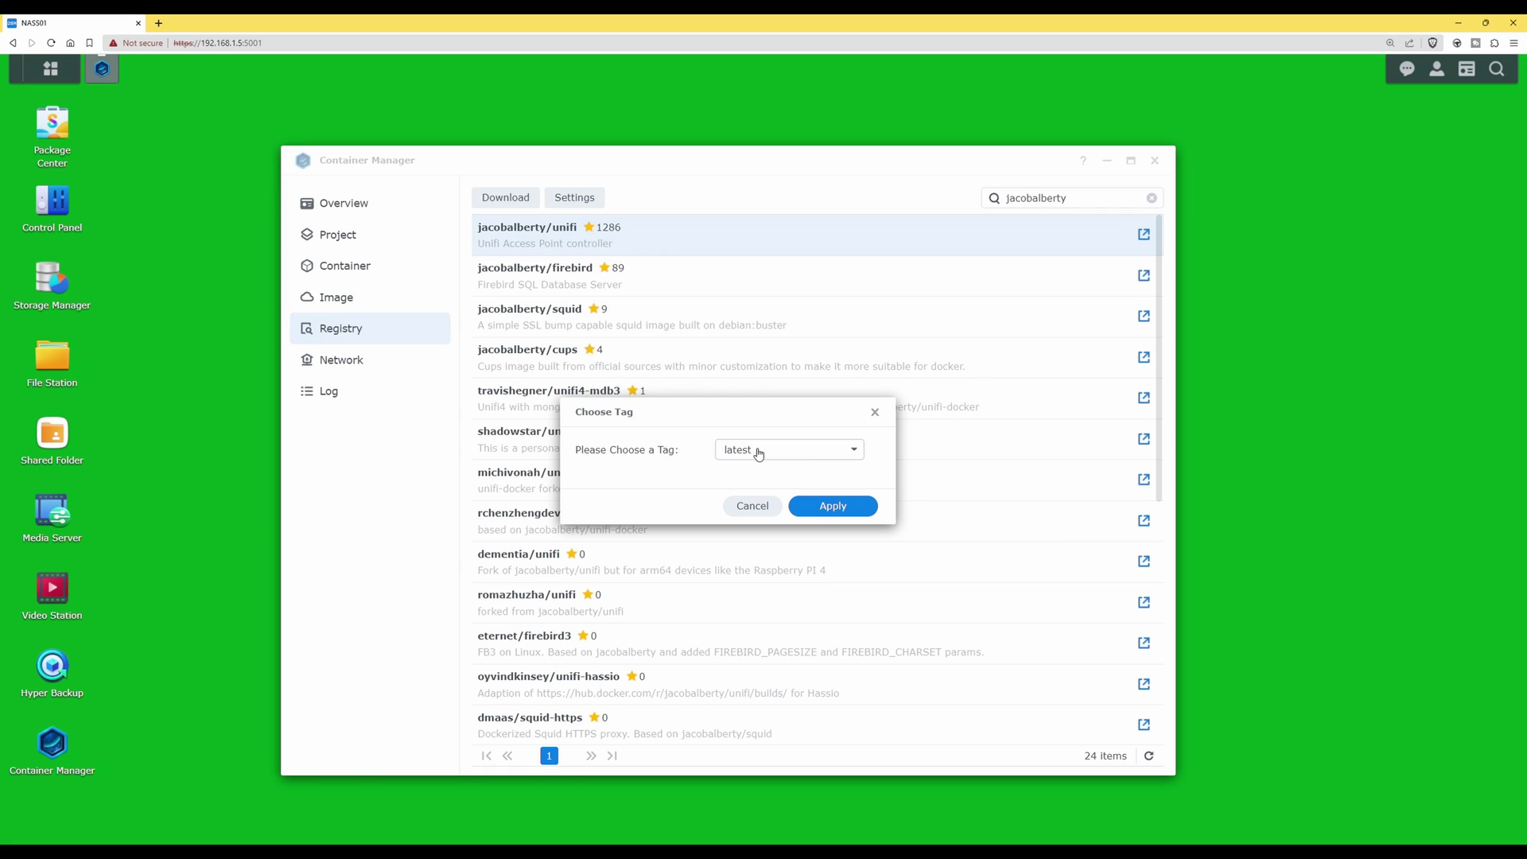
pyautogui.click(836, 512)
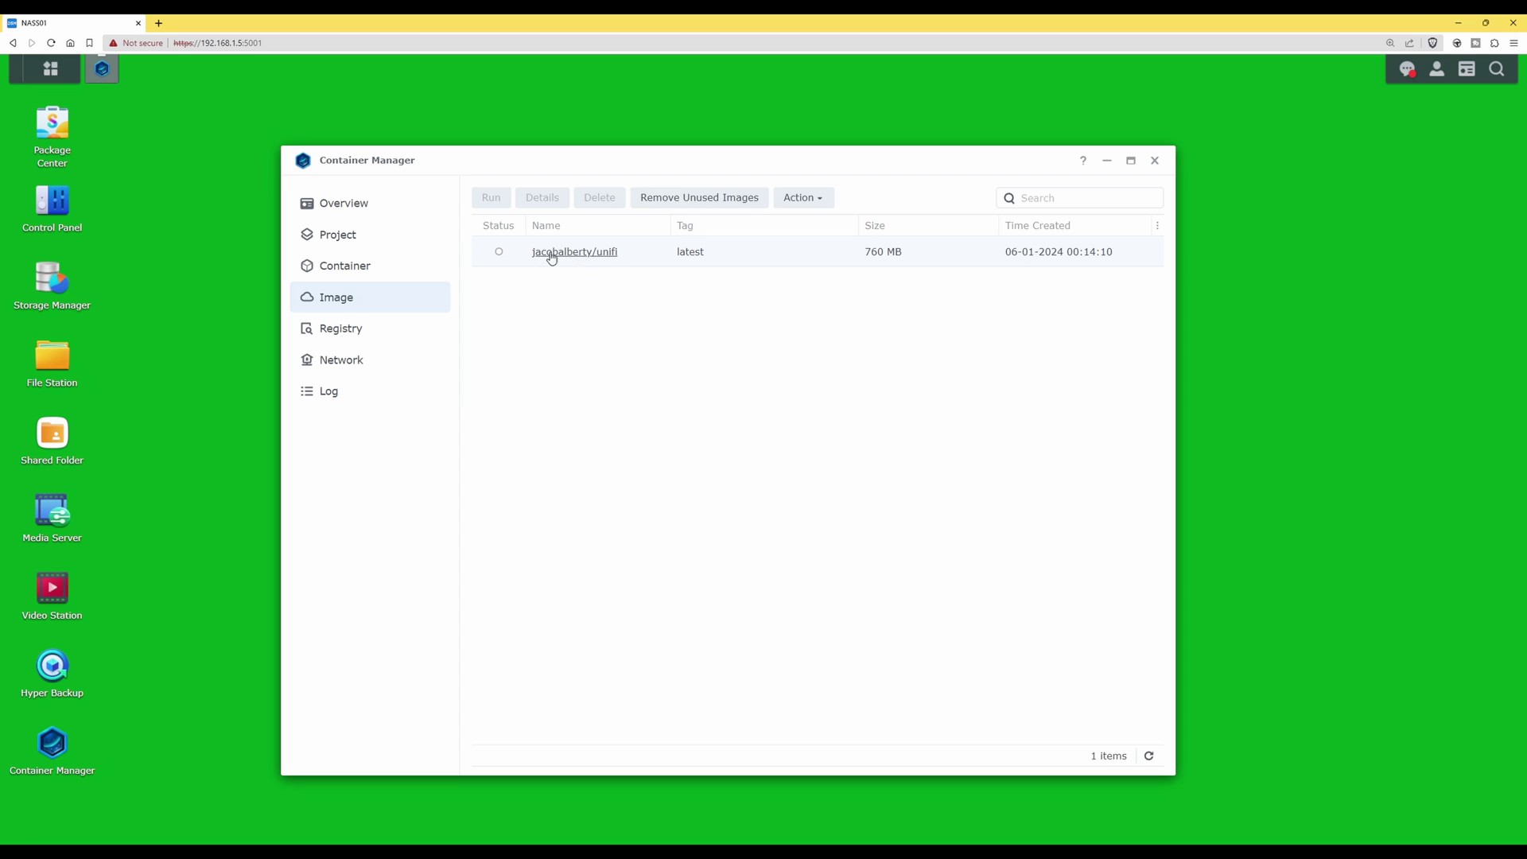
# Step: Start a container from the jacobalberty/unifi image, named unifi_controller, with resource limitation at medium CPU priority and 4096 MB, and auto-restart enabled
pyautogui.click(588, 253)
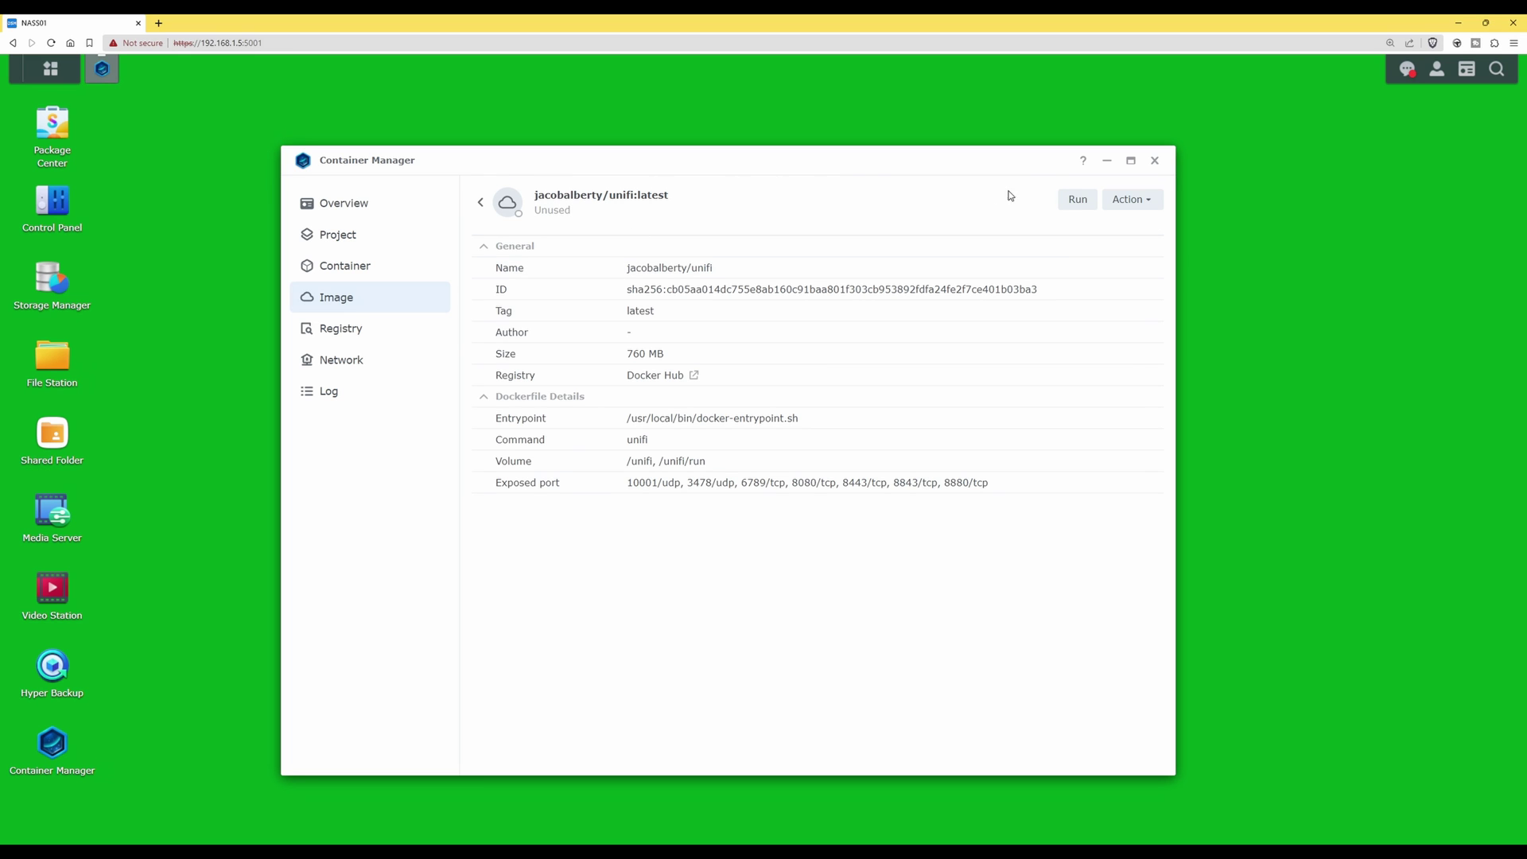
pyautogui.click(1080, 199)
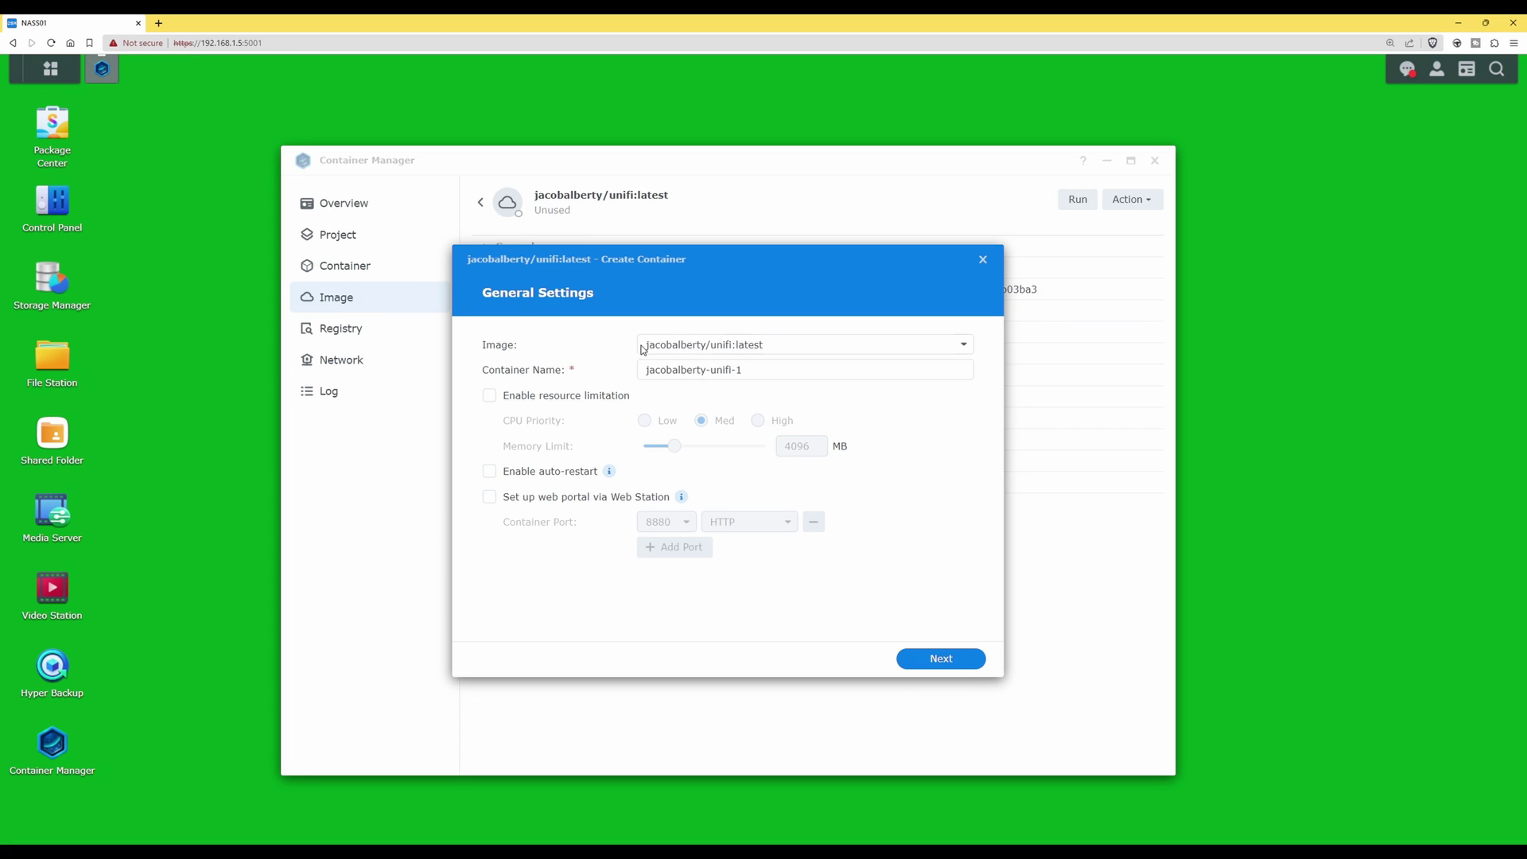
pyautogui.click(764, 369)
pyautogui.hotkey('ctrl', 'a')
pyautogui.press('BackSpace')
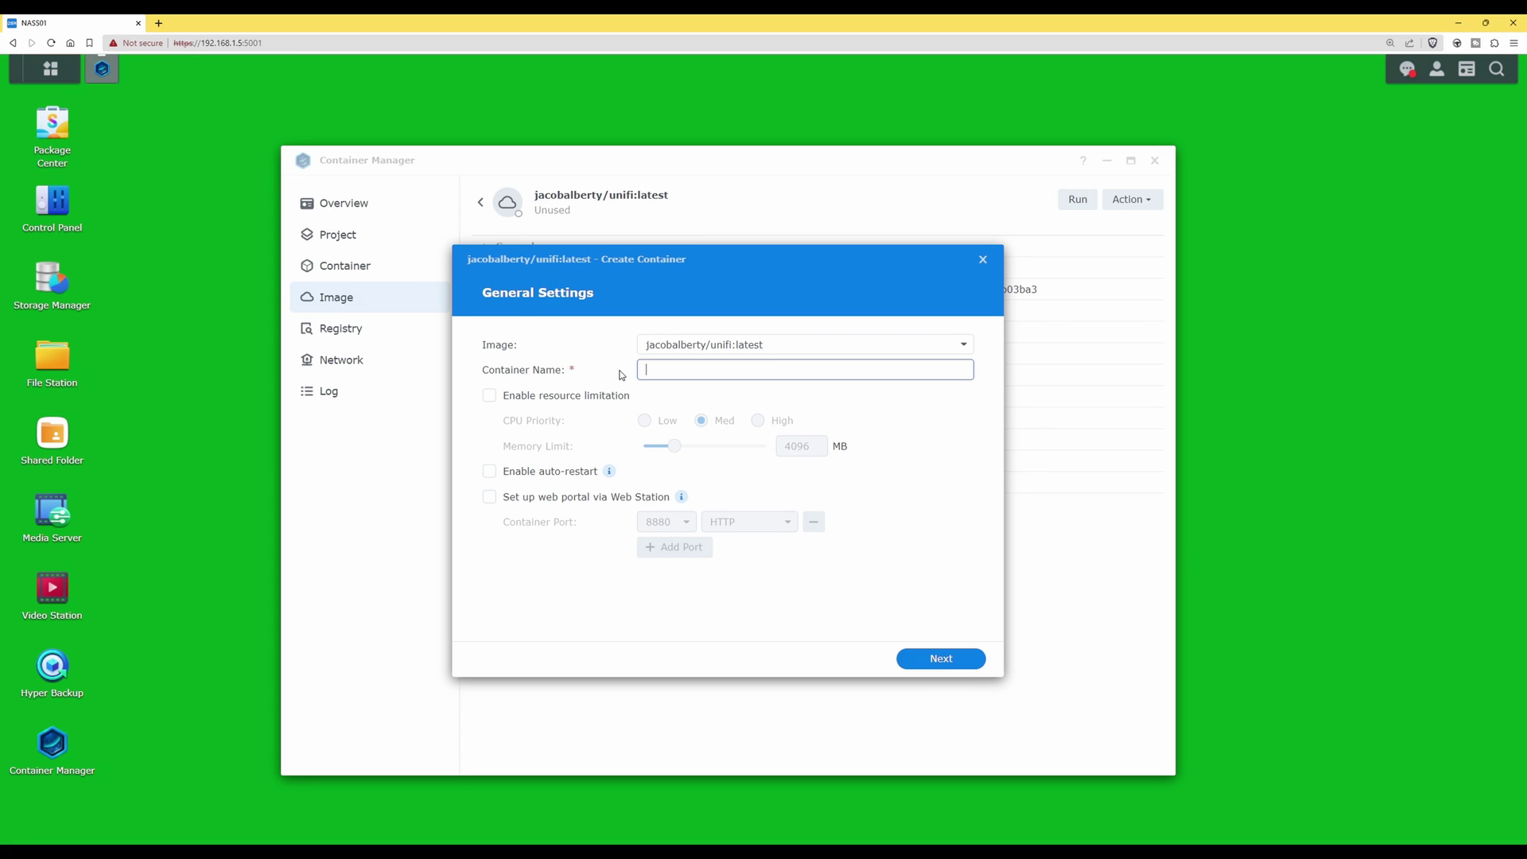
pyautogui.write('unifi_controller')
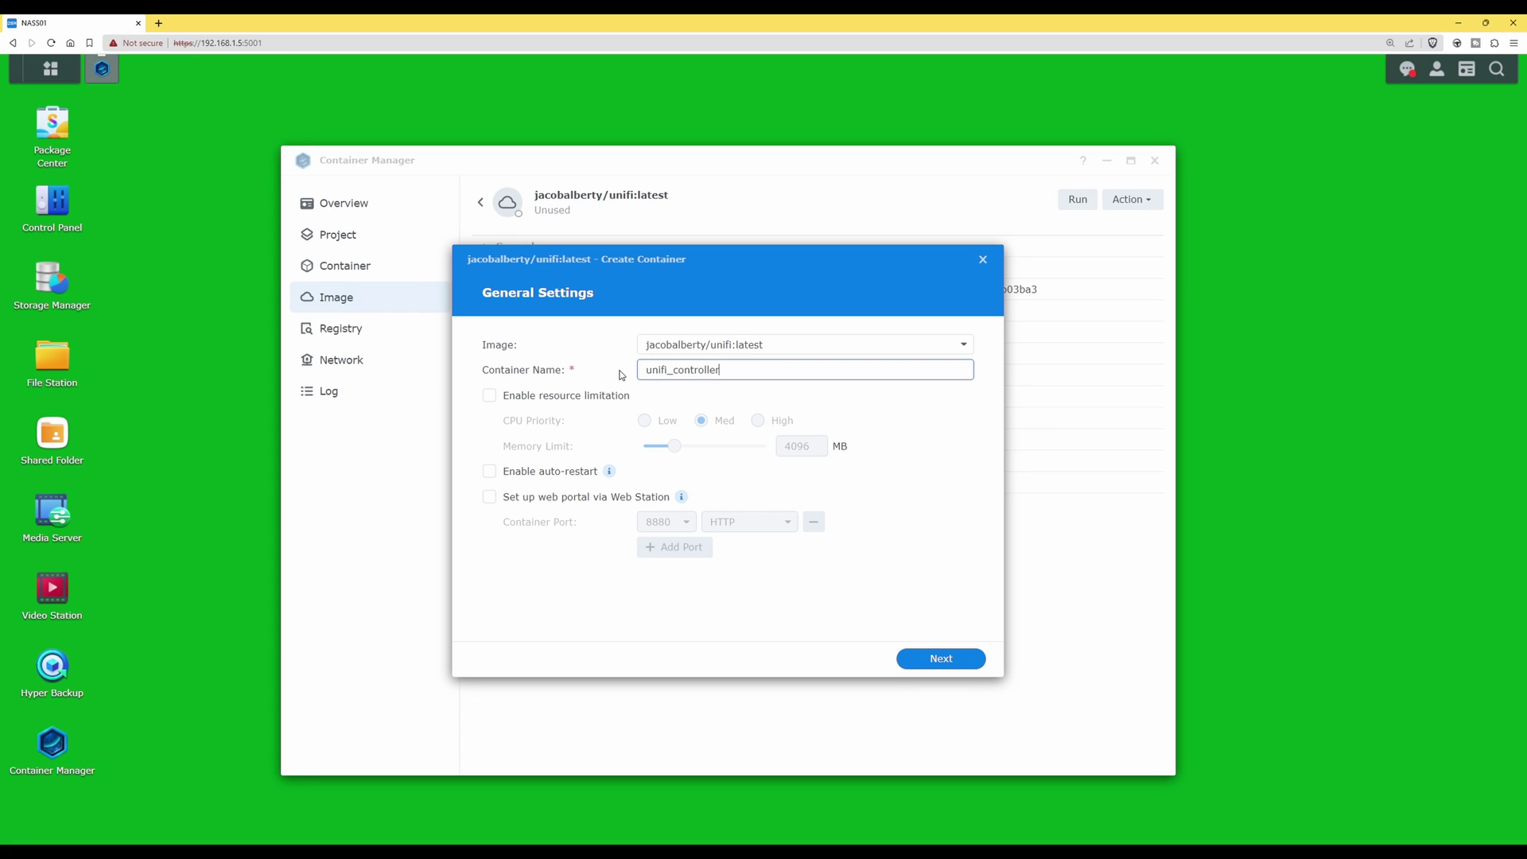
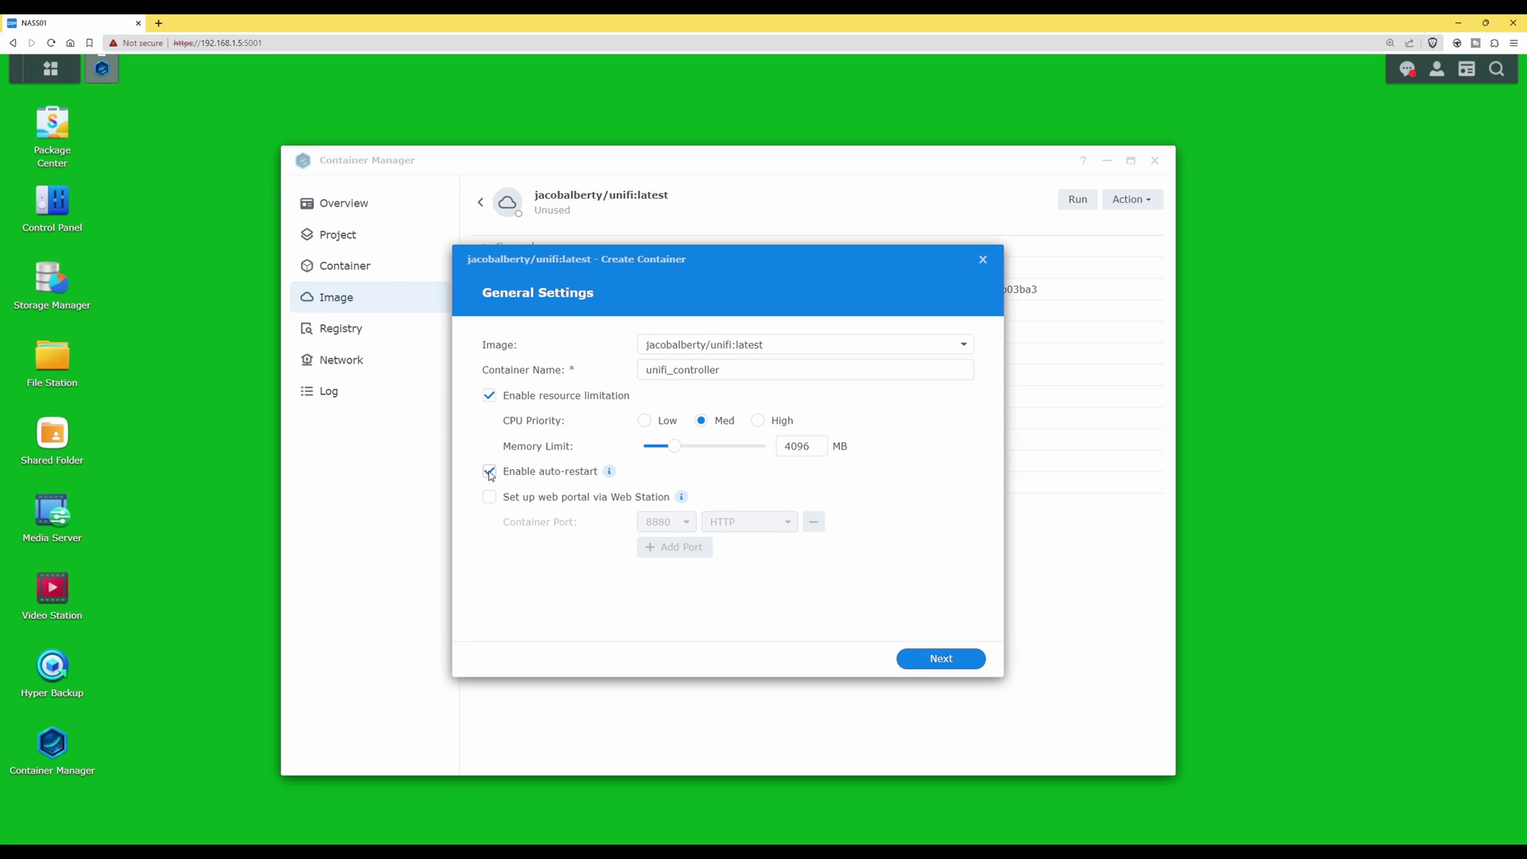
pyautogui.click(939, 660)
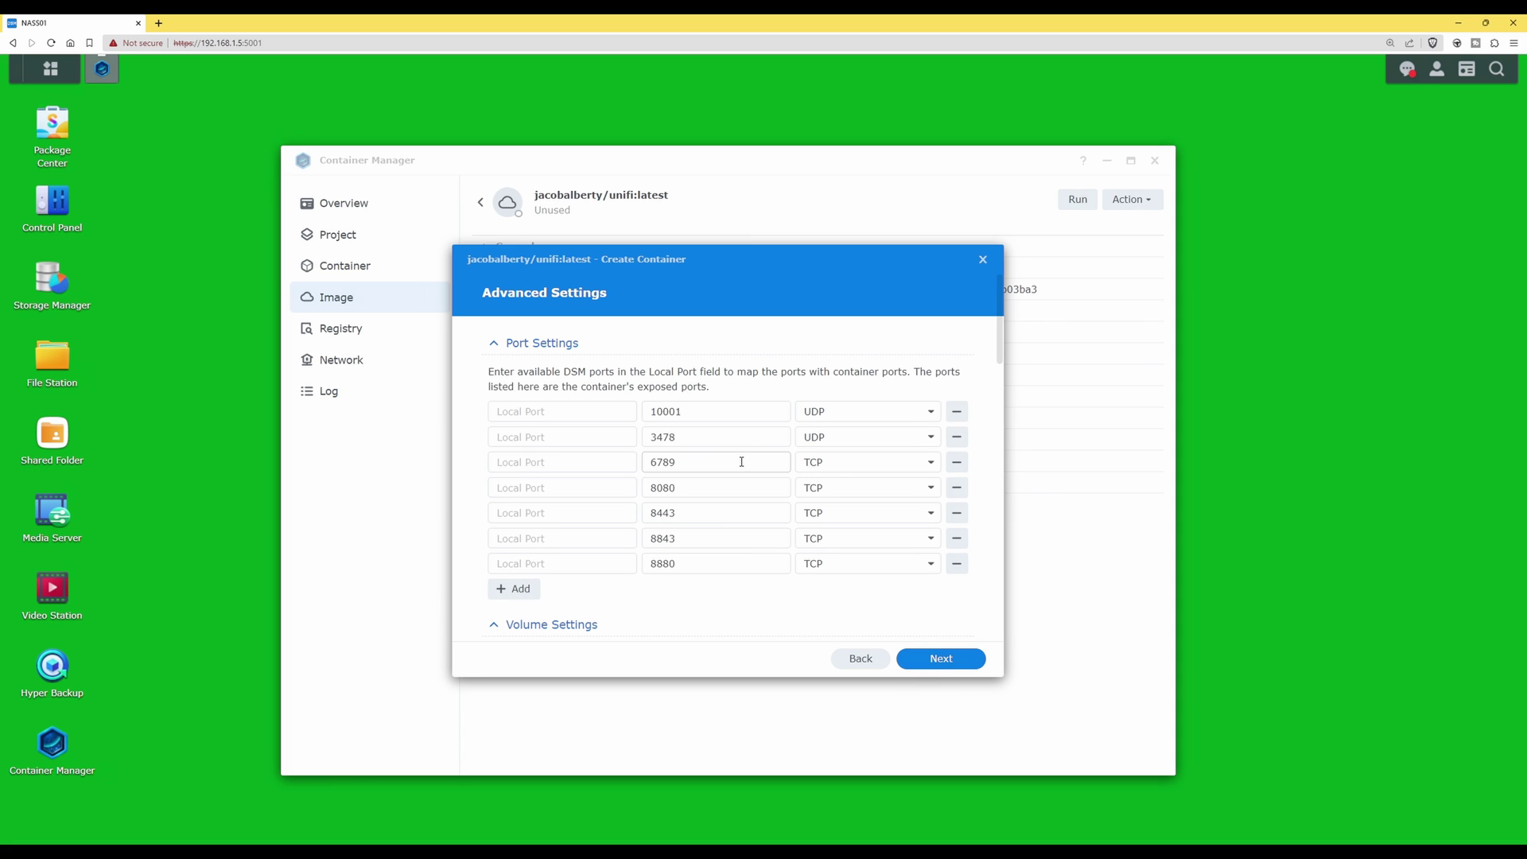
# Step: Create a folder named unifi inside the docker shared folder while adding a folder in the volume settings
pyautogui.scroll(-2, 575, 416)
pyautogui.scroll(-5, 575, 416)
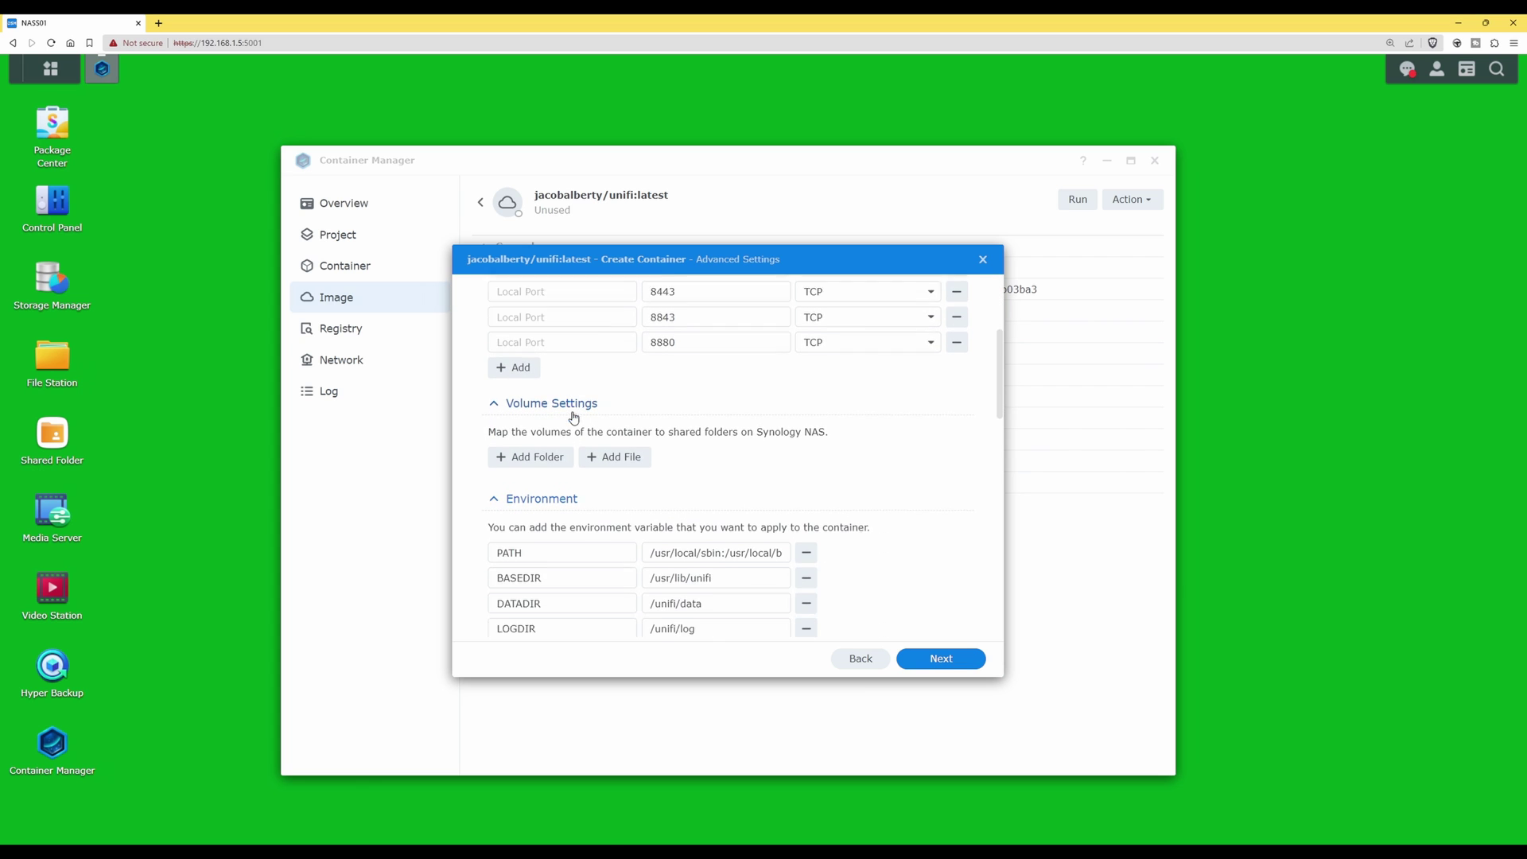
pyautogui.scroll(-1, 574, 418)
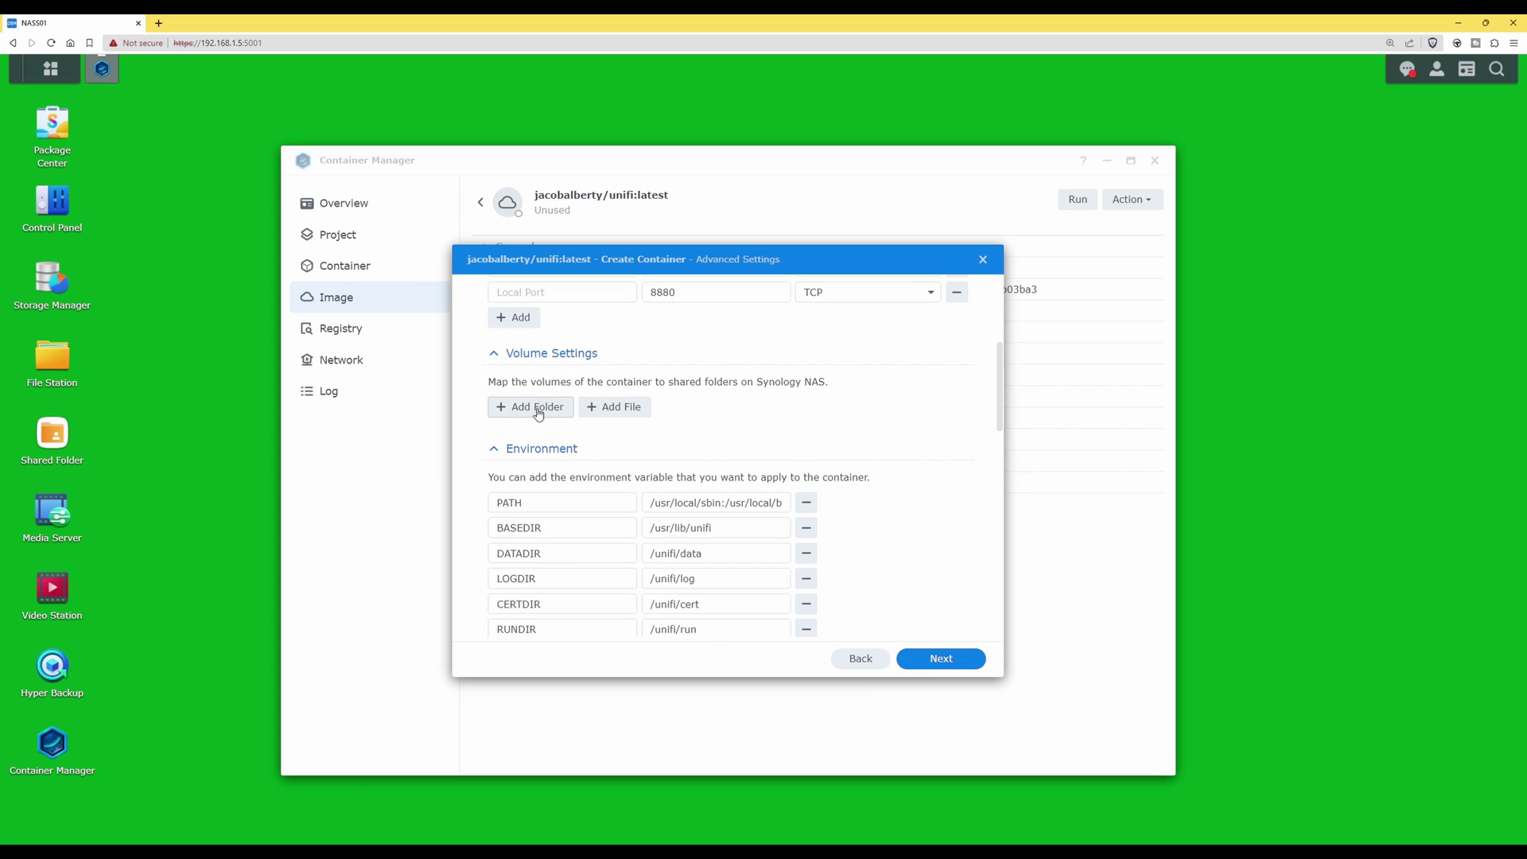
pyautogui.click(534, 412)
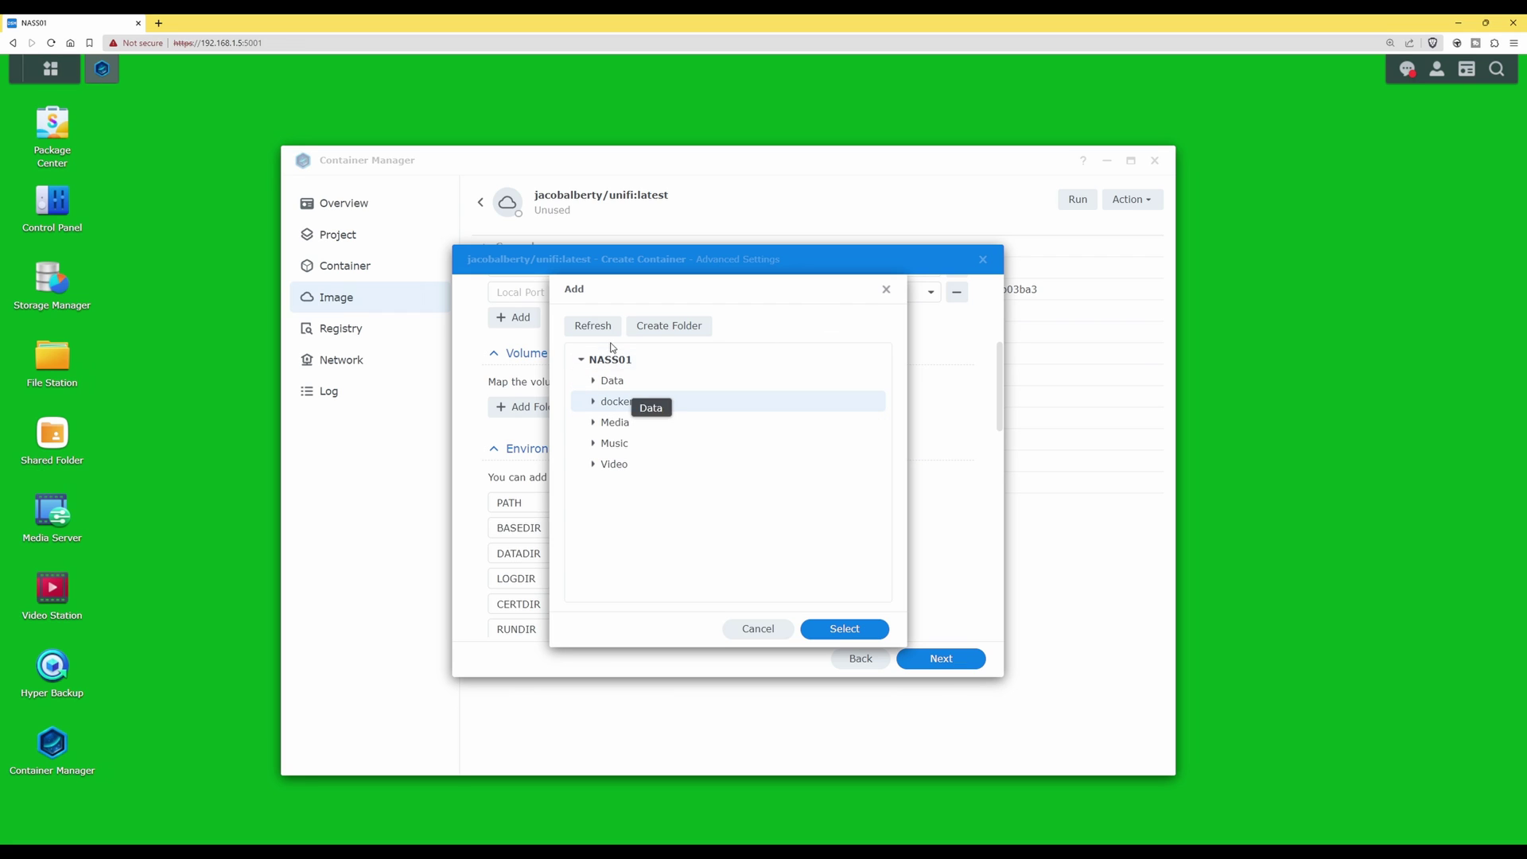
pyautogui.click(671, 327)
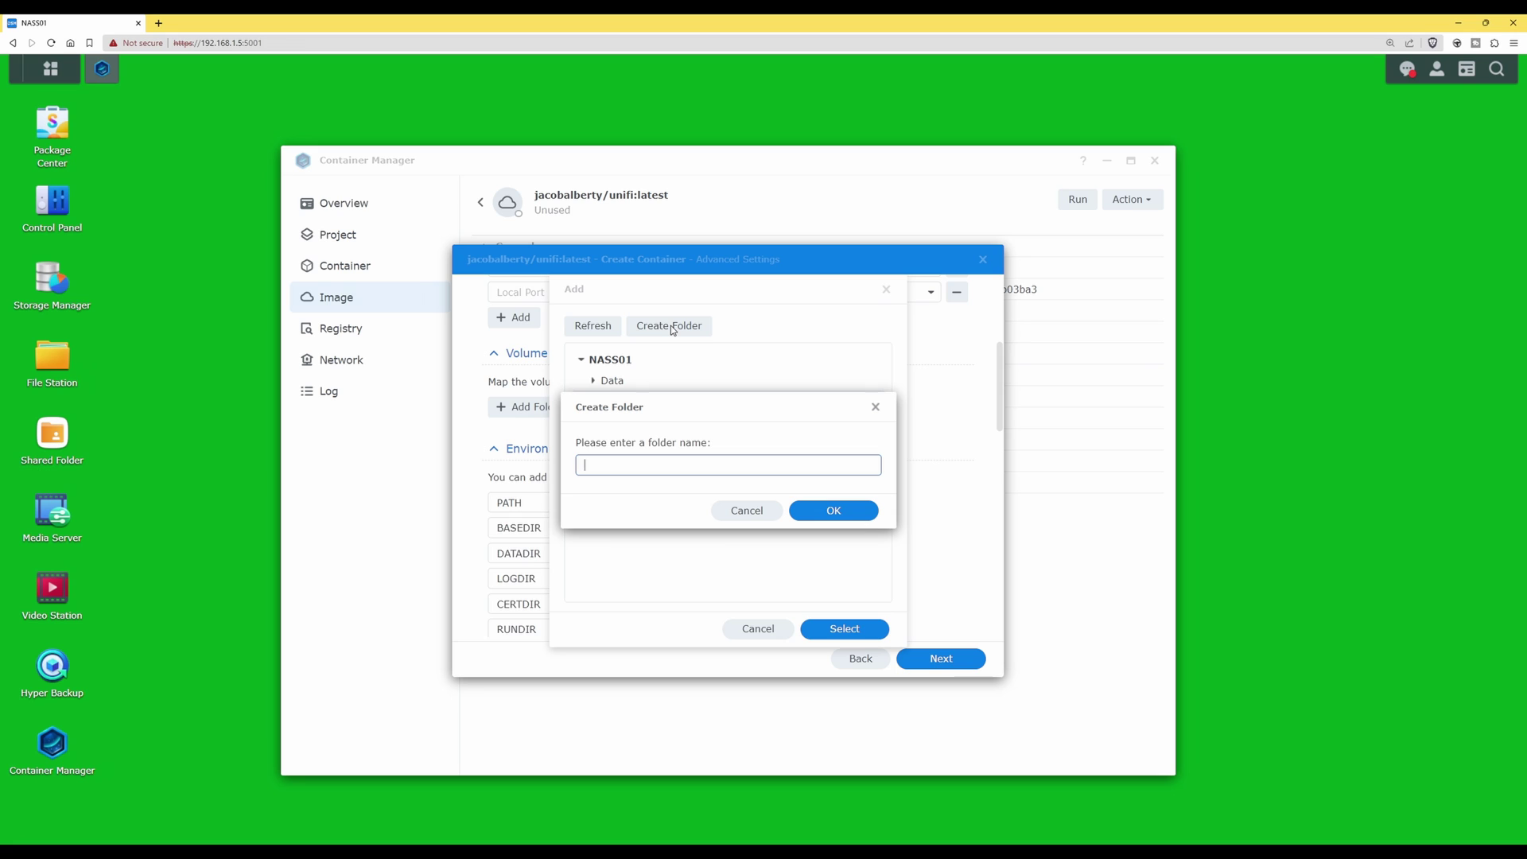
pyautogui.write('unifi')
pyautogui.click(829, 514)
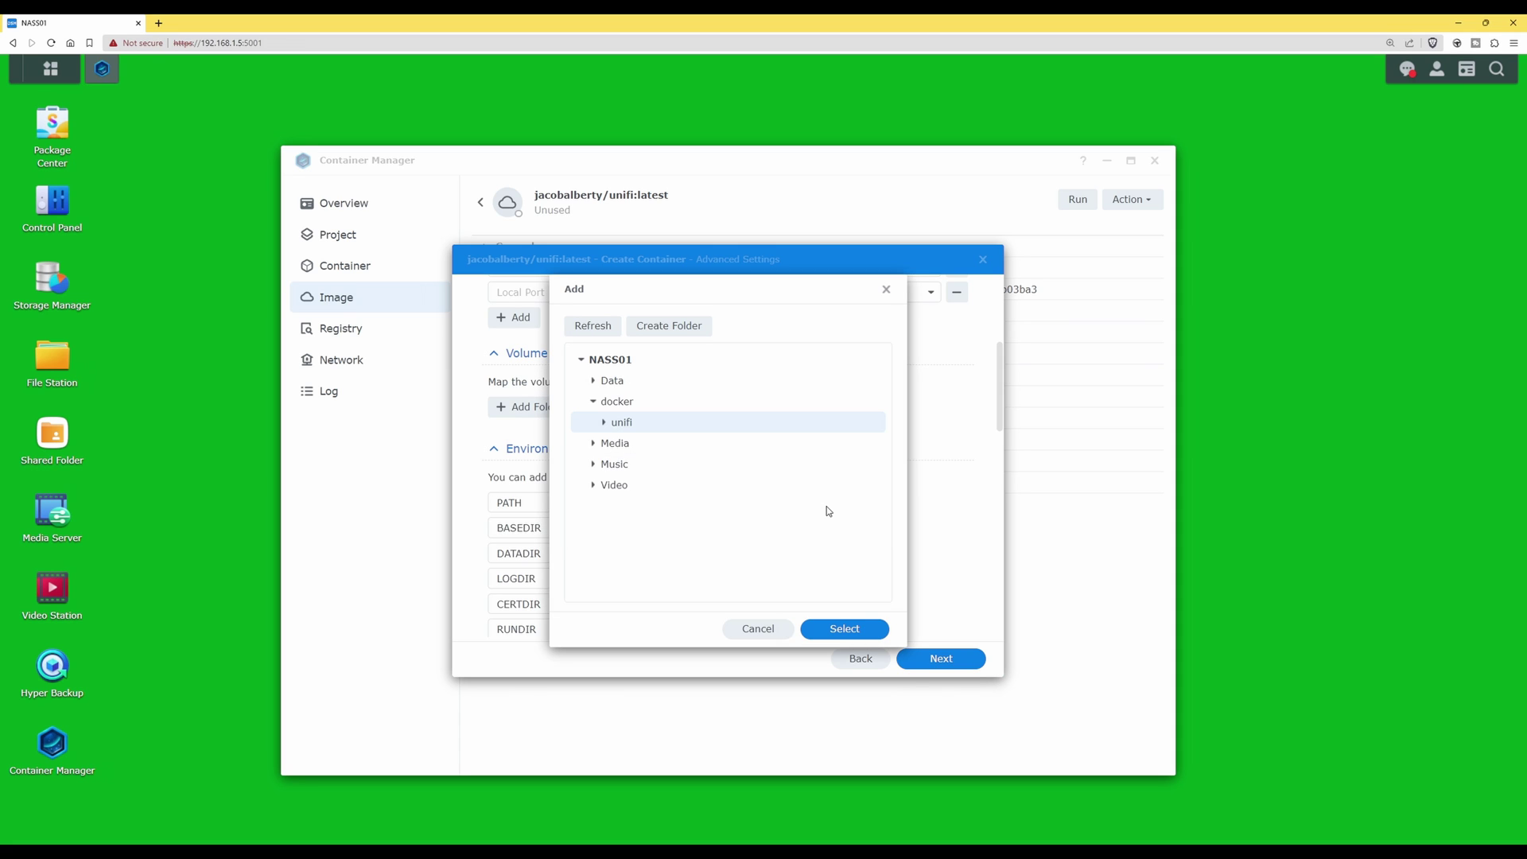
# Step: Add the docker shared folder as a volume and map it to /unifi in the container
pyautogui.click(617, 404)
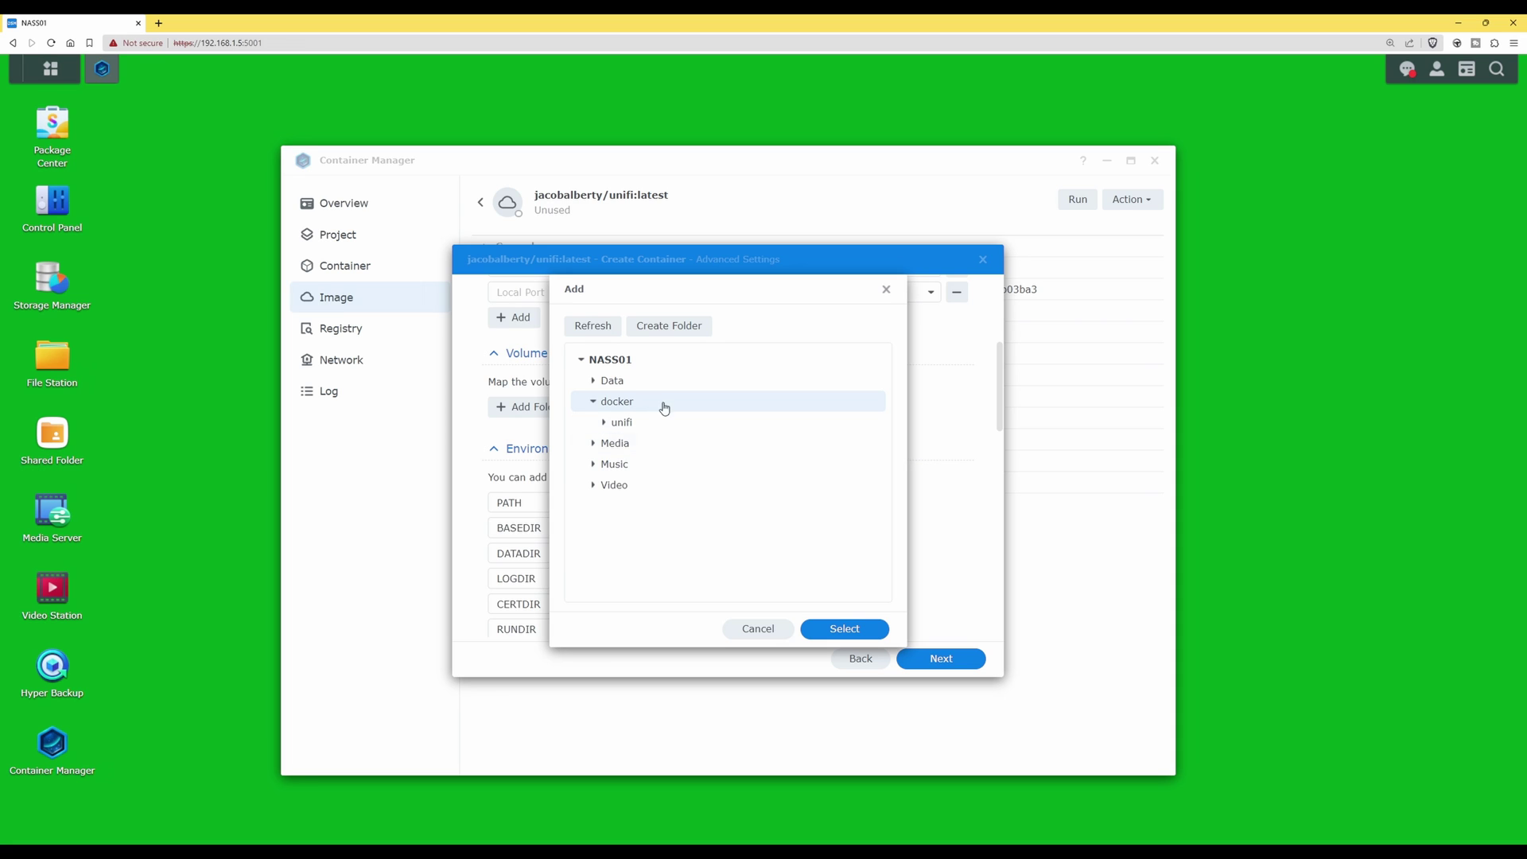
pyautogui.click(845, 629)
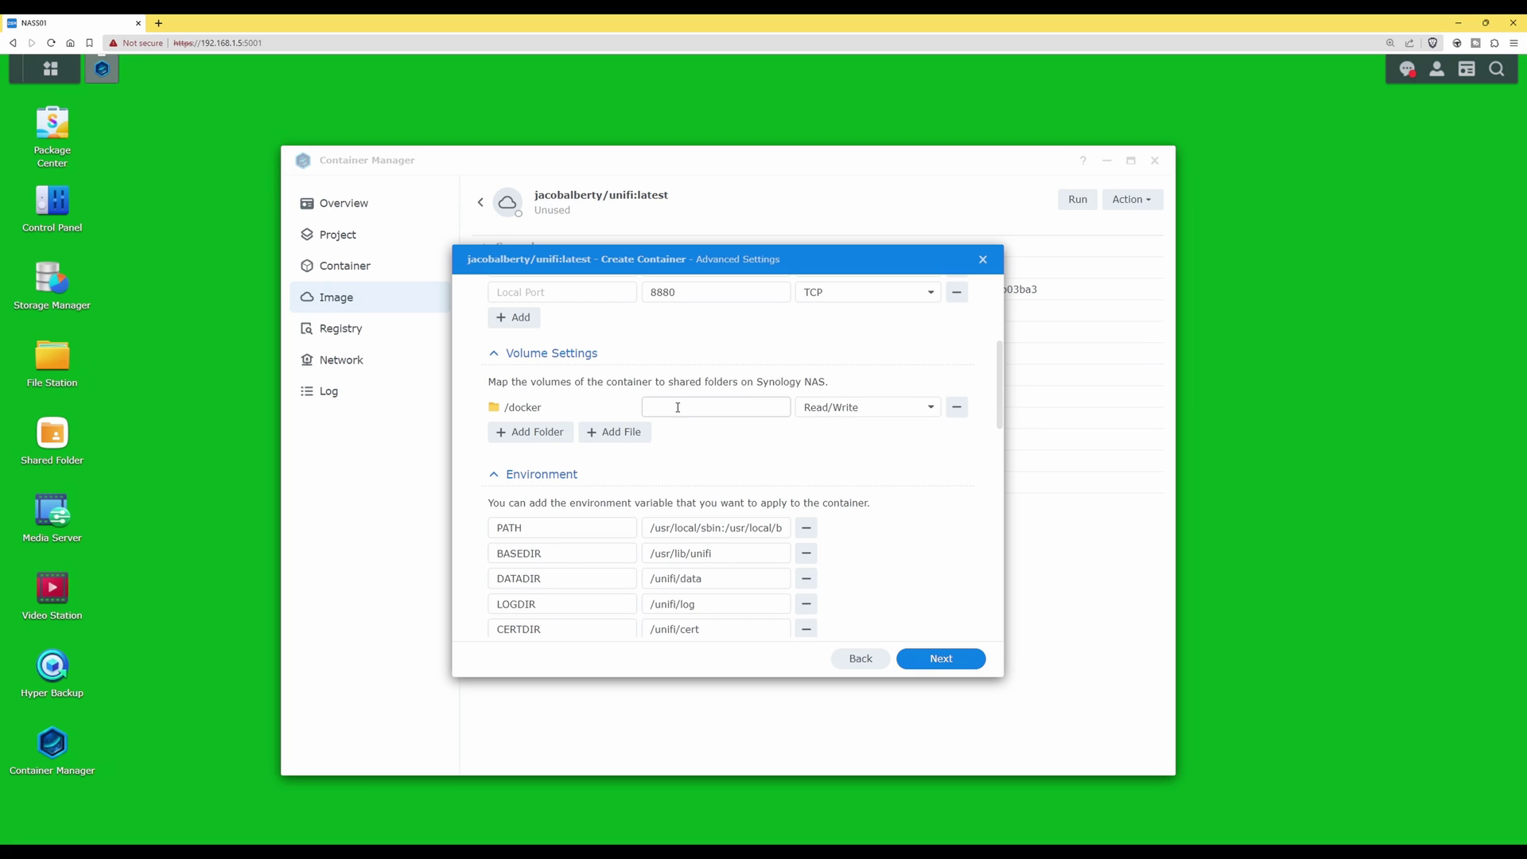
pyautogui.click(735, 404)
pyautogui.write('/unifi')
# Step: Set the BIND_PRIV and RUNAS_UID0 environment variables to false
pyautogui.scroll(-1, 791, 455)
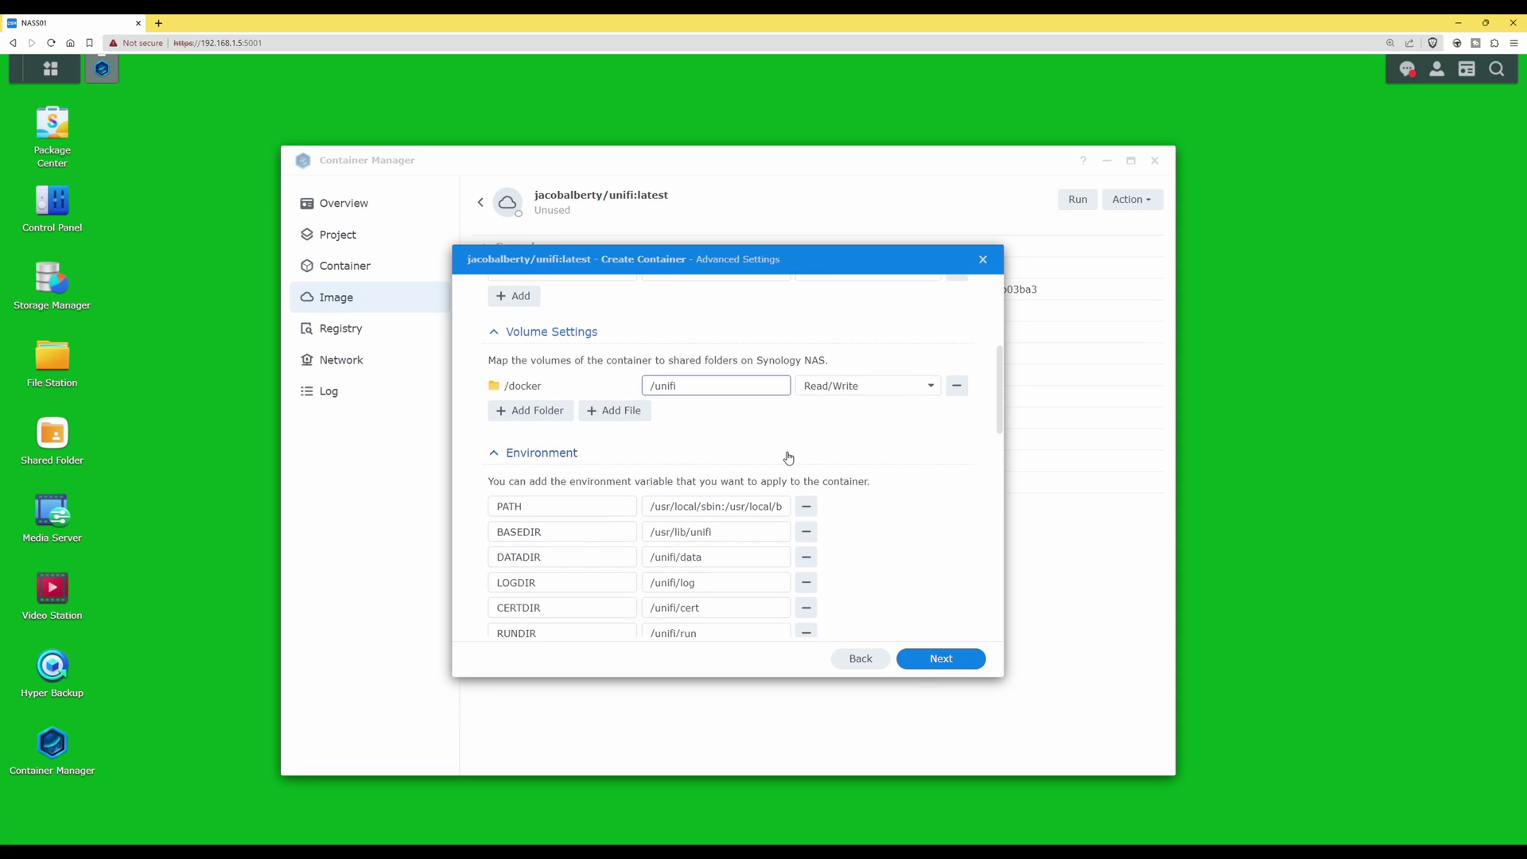
pyautogui.scroll(-5, 697, 446)
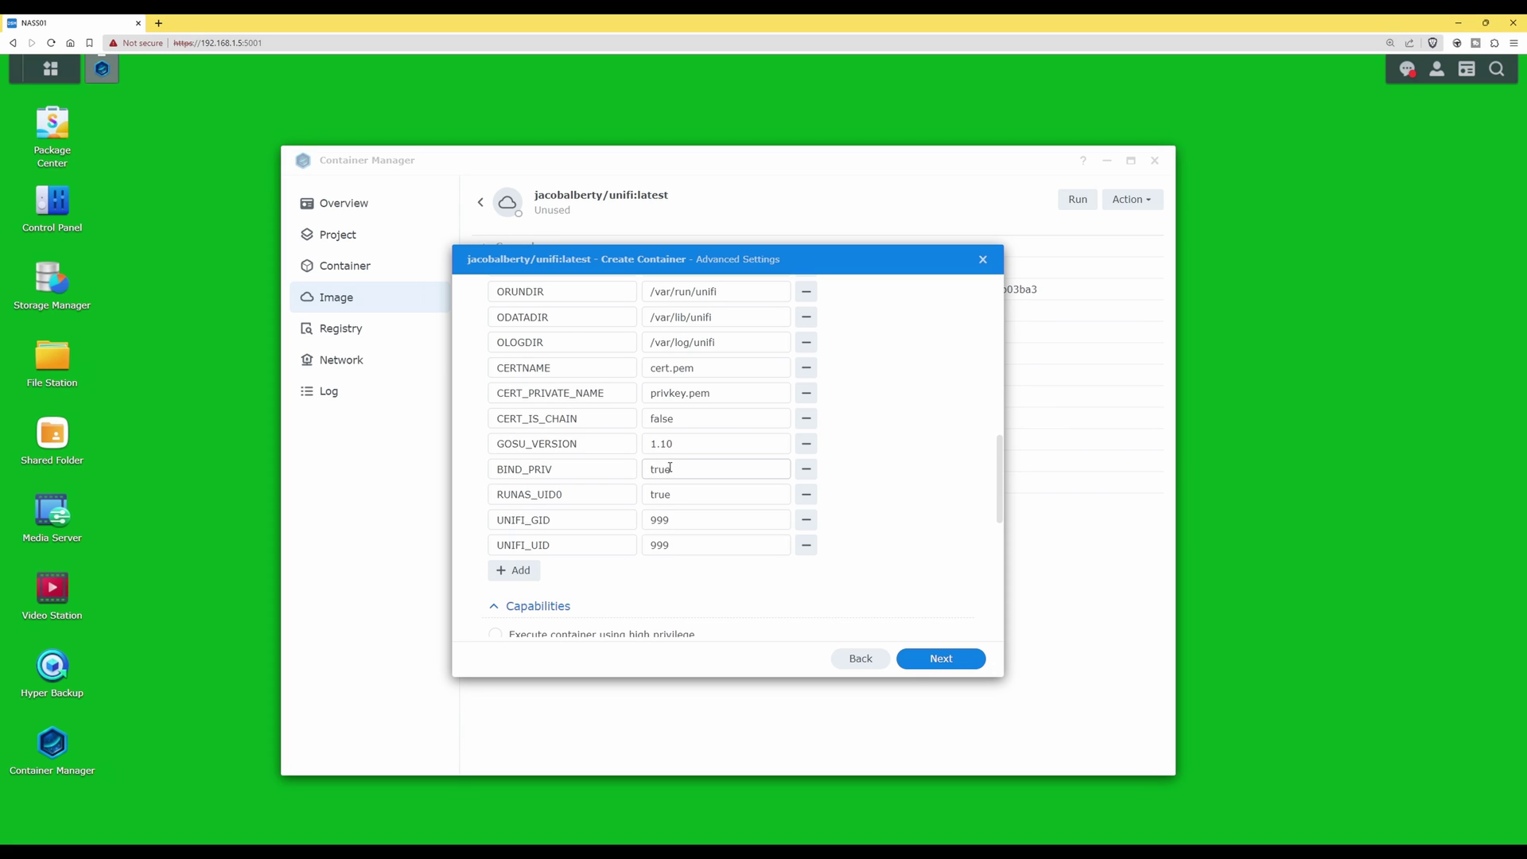
pyautogui.moveTo(687, 470); pyautogui.dragTo(633, 473)
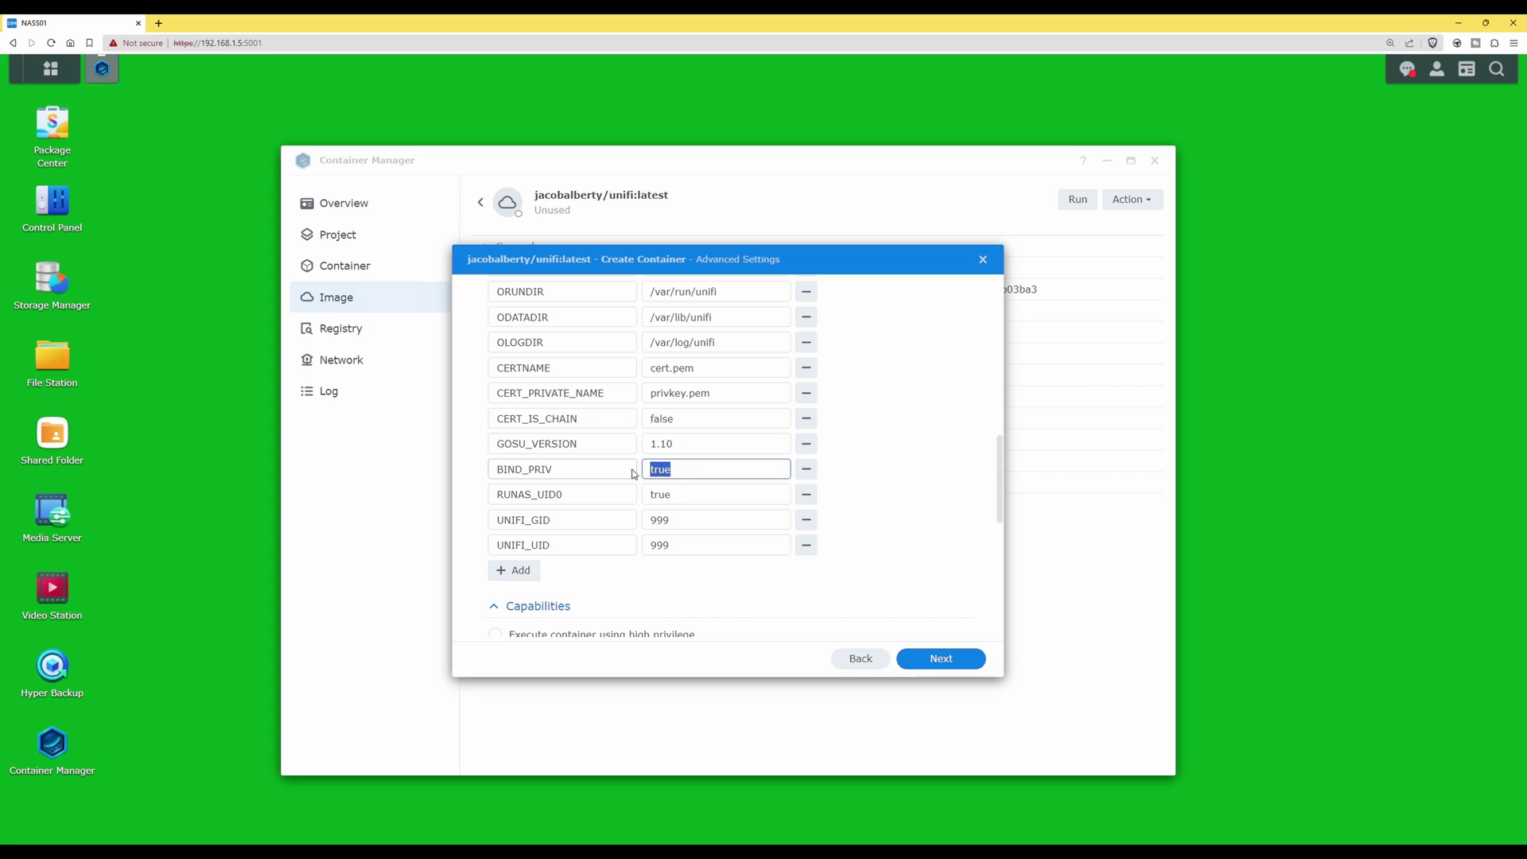
pyautogui.write('false')
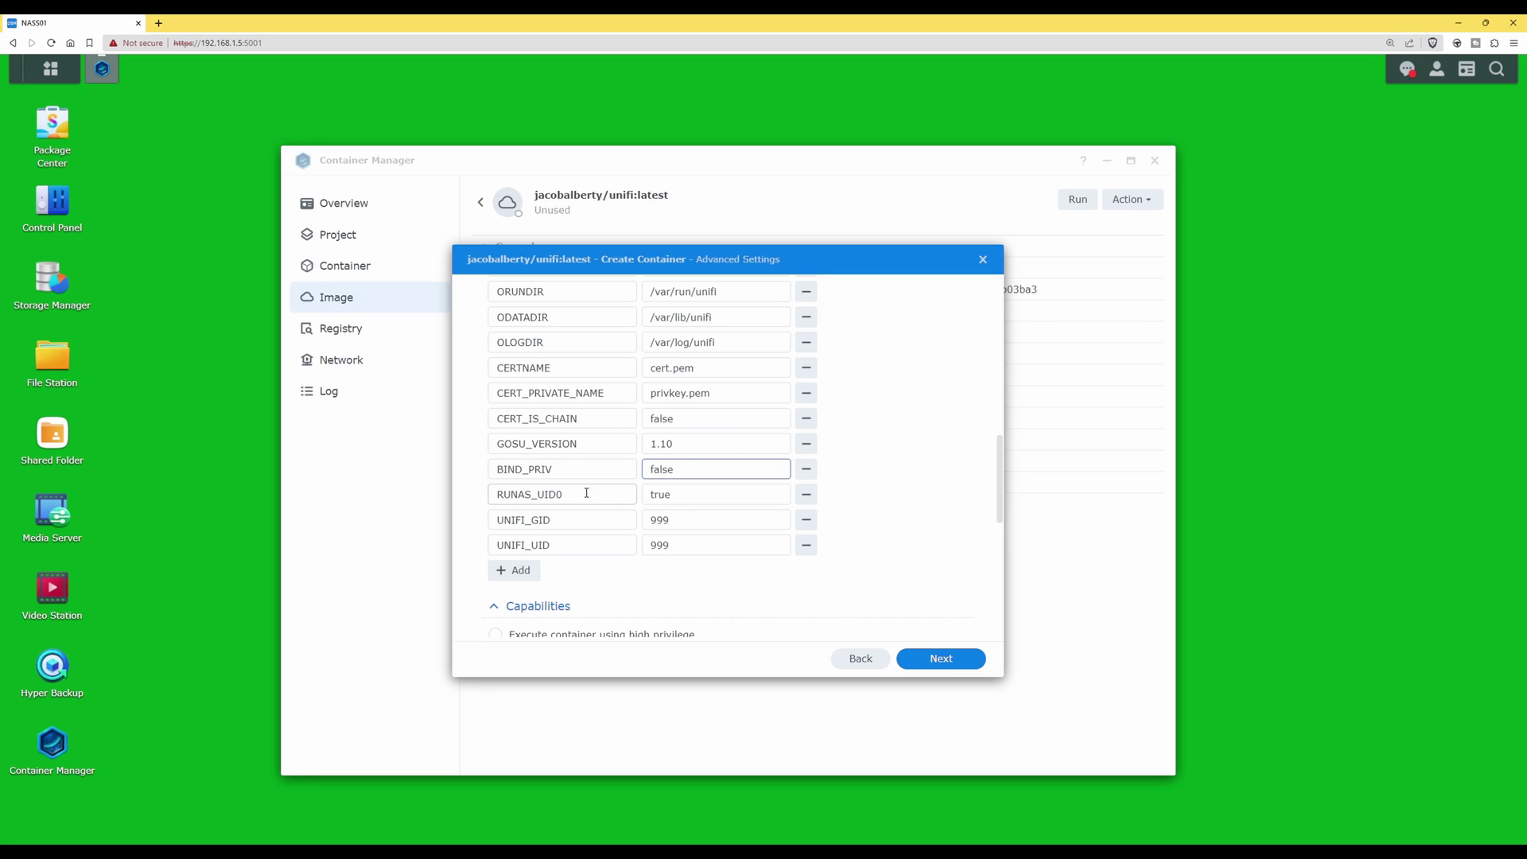
pyautogui.press('Tab')
pyautogui.write('false')
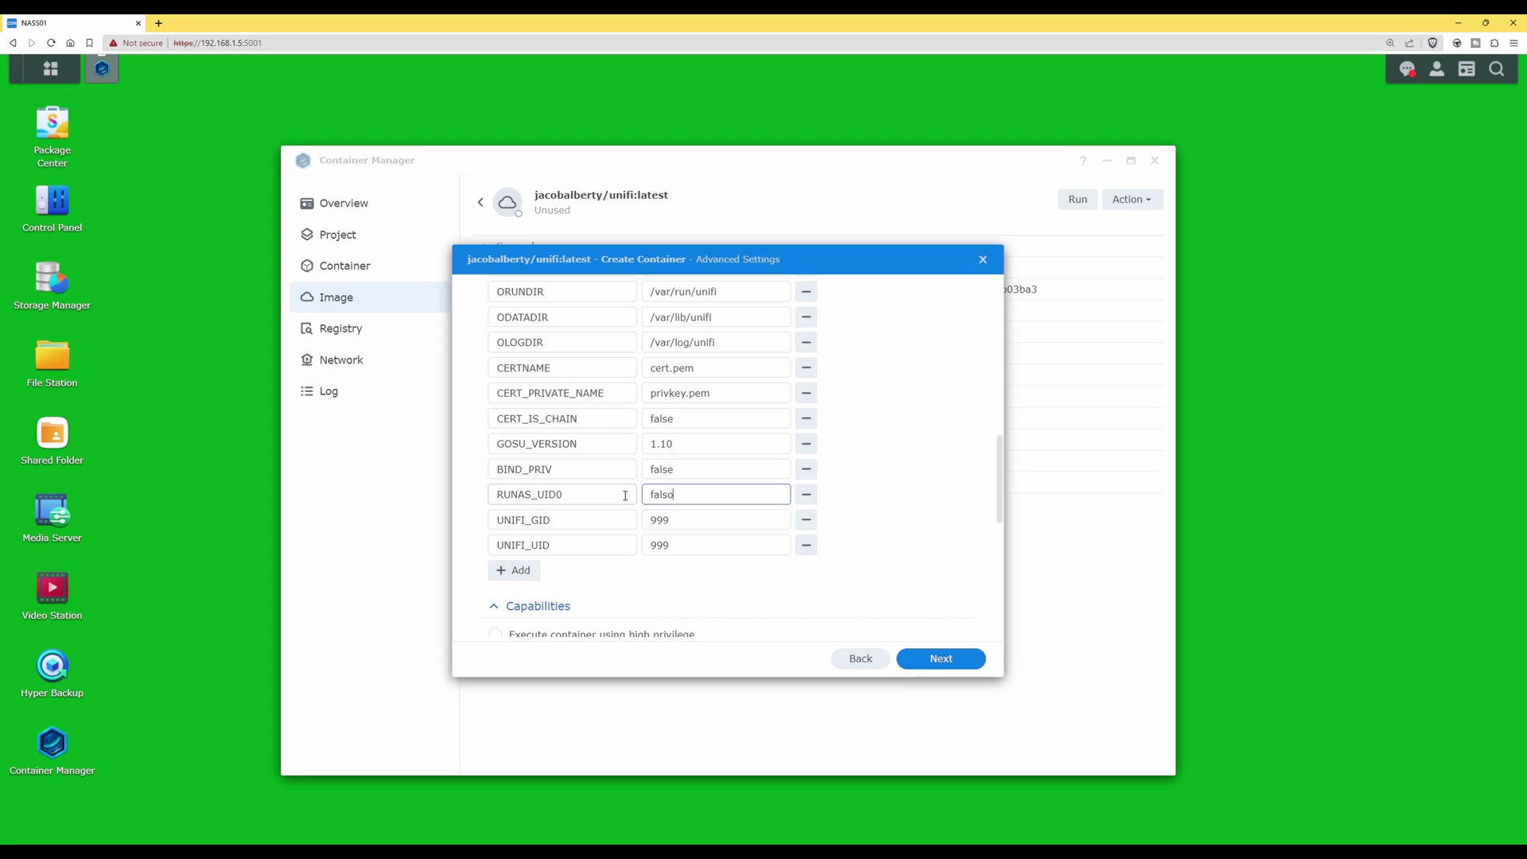
pyautogui.write('e')
# Step: Set the network the unifi_controller container connects to from the advanced settings to host
pyautogui.scroll(-3, 686, 487)
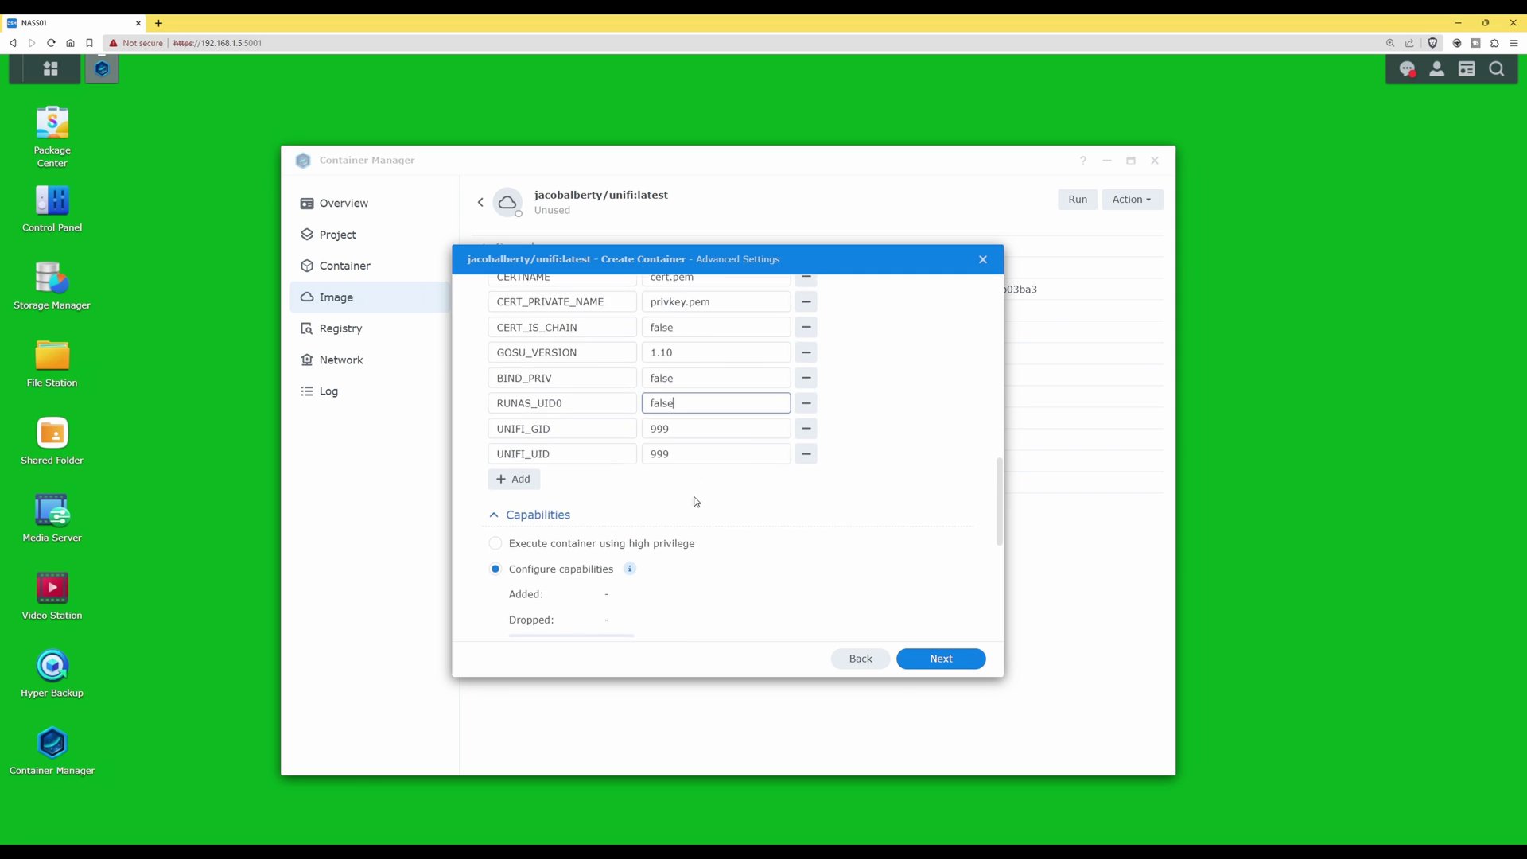
pyautogui.scroll(-4, 696, 502)
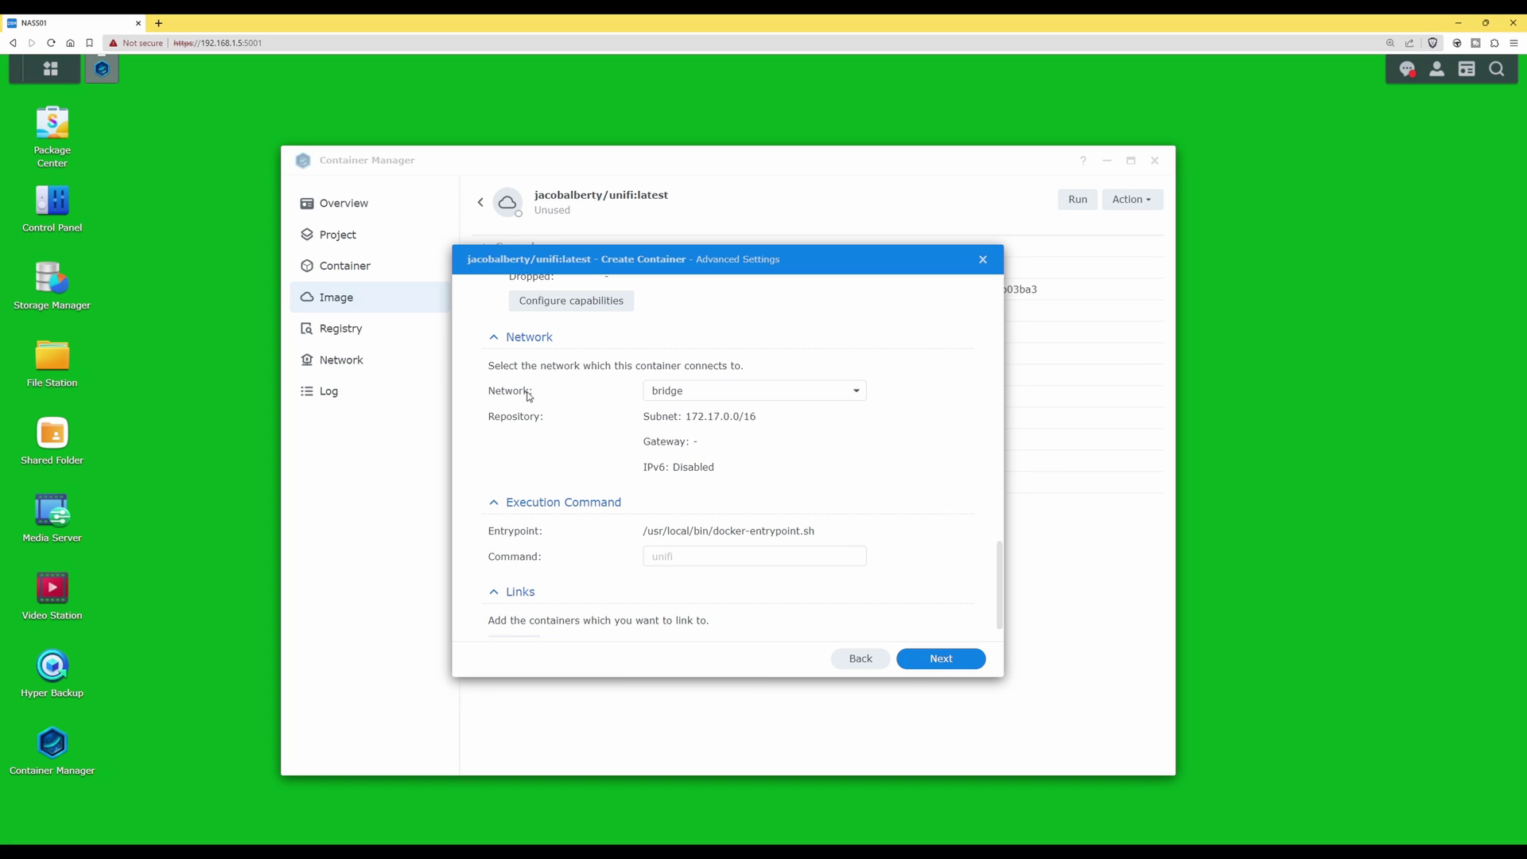
pyautogui.click(857, 391)
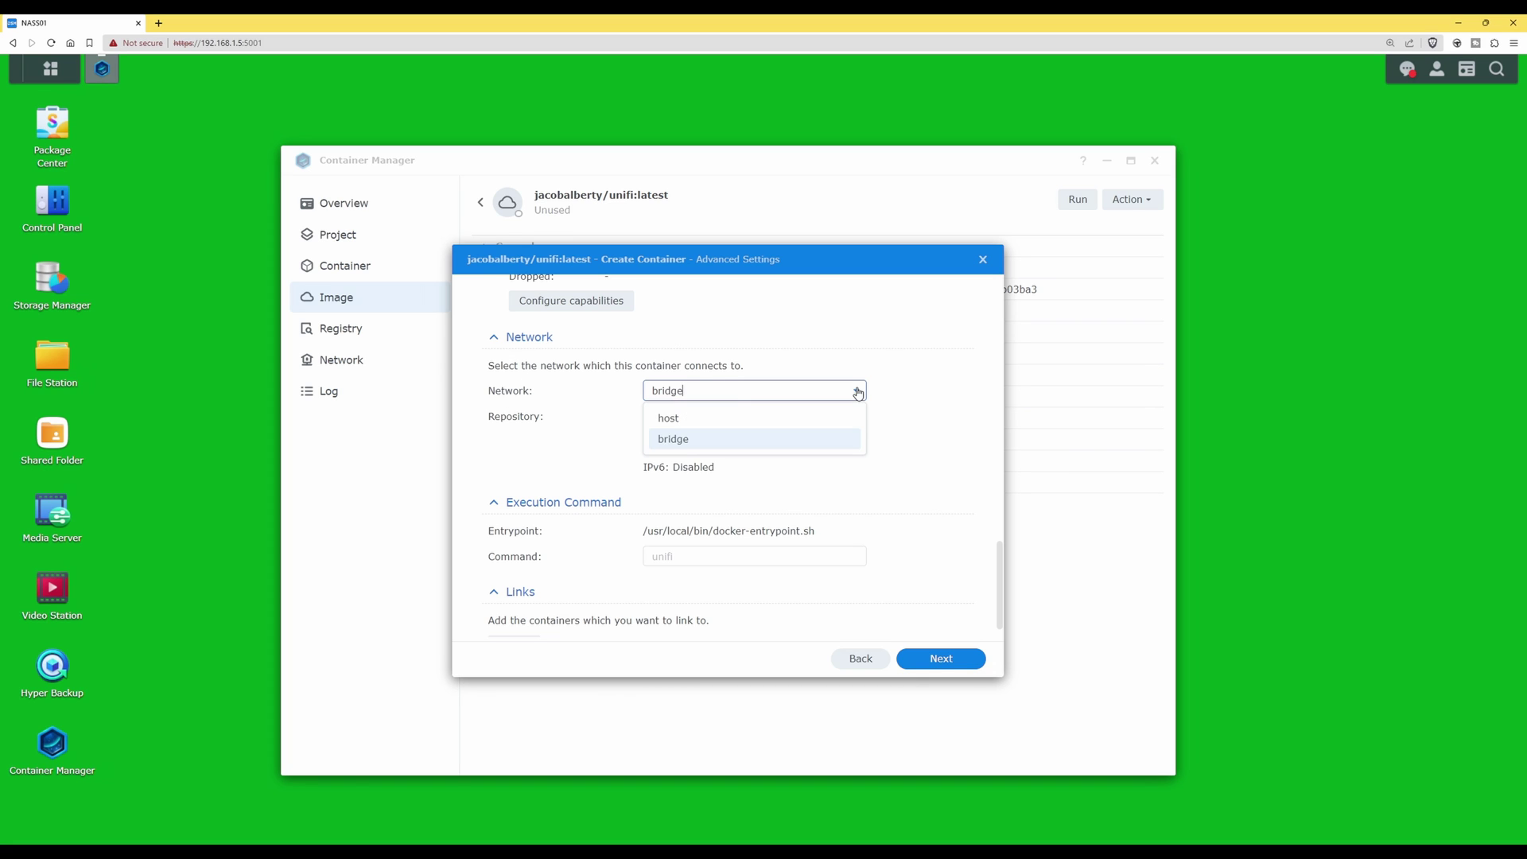
pyautogui.click(693, 418)
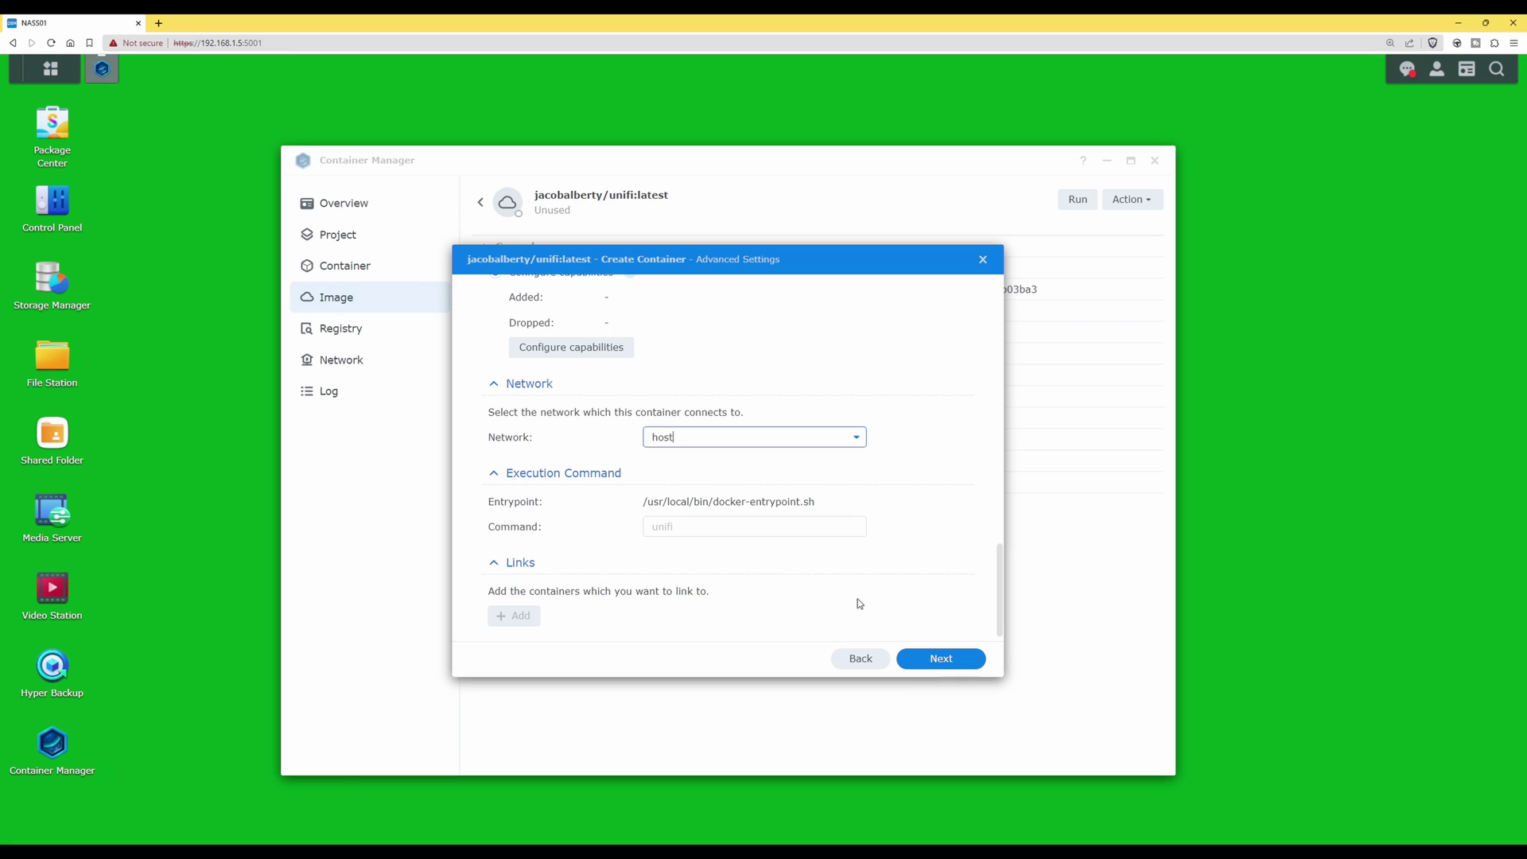
# Step: Finish creating the unifi_controller container with it set to run after the wizard, and show the list of containers
pyautogui.click(941, 661)
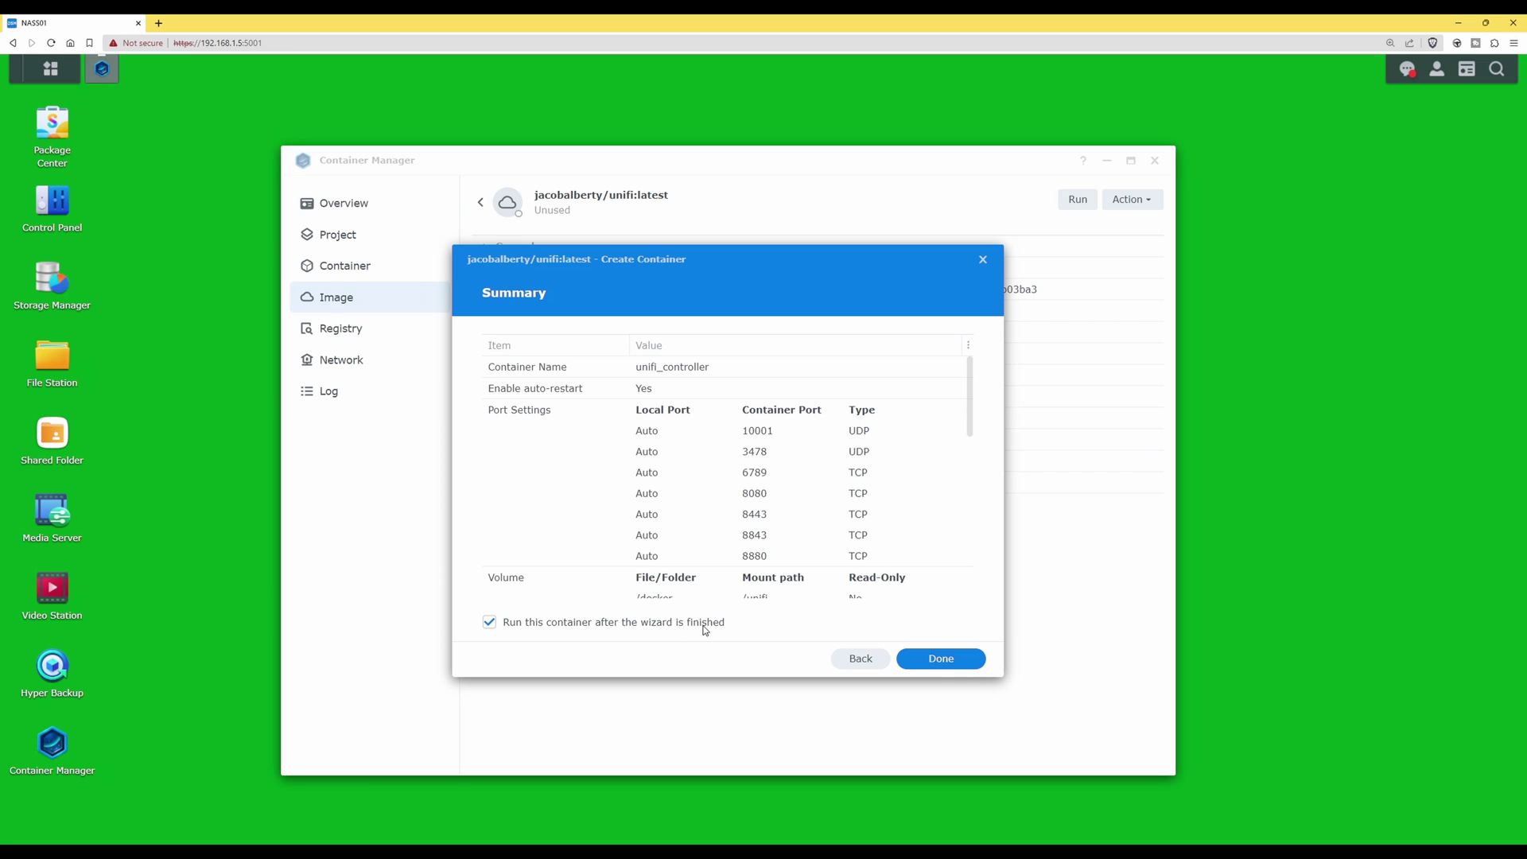
pyautogui.click(955, 661)
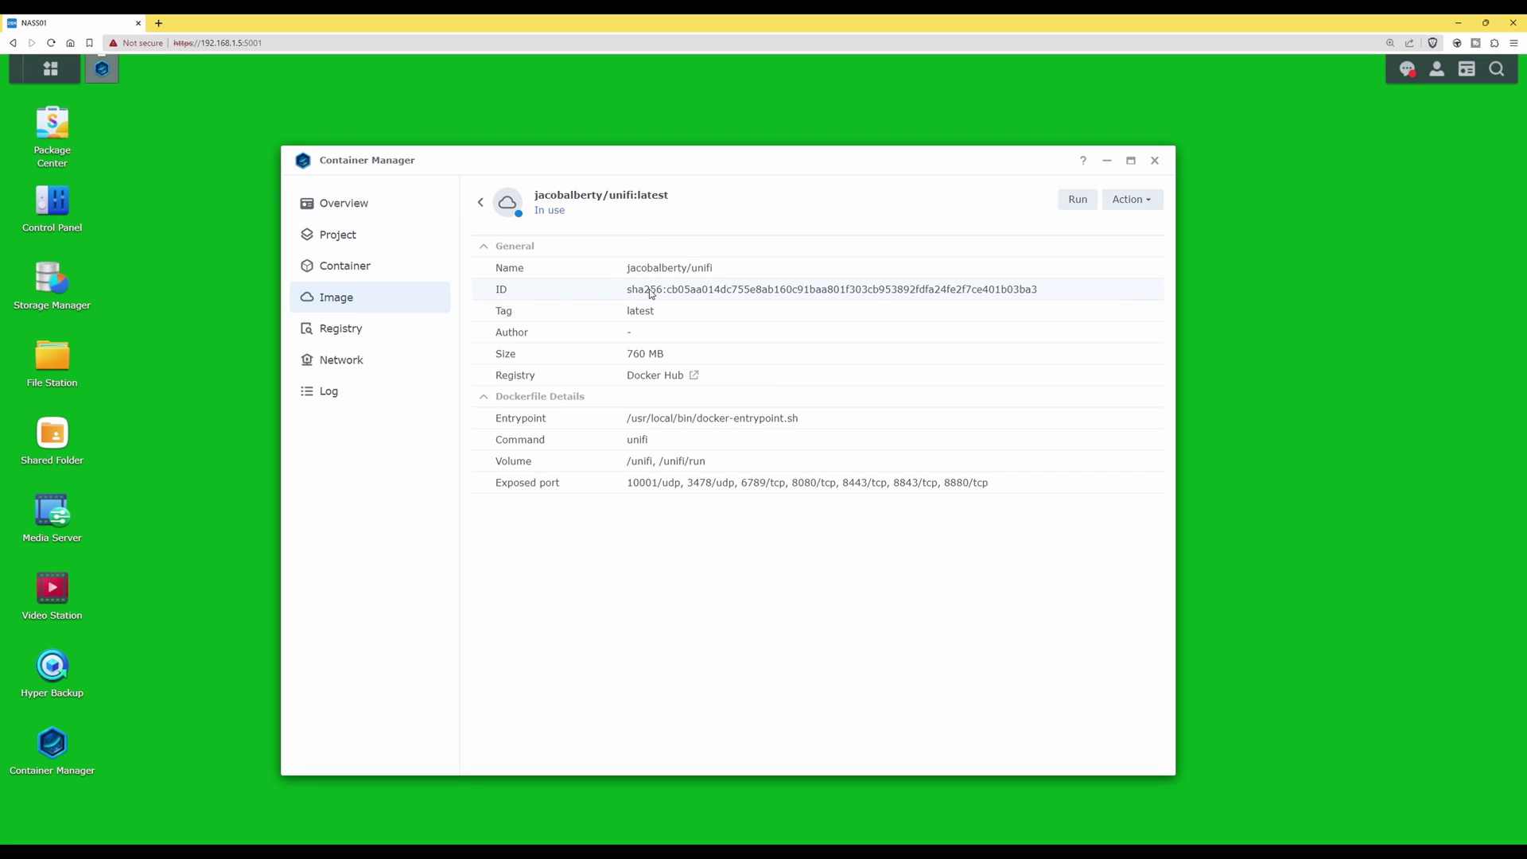
pyautogui.click(352, 275)
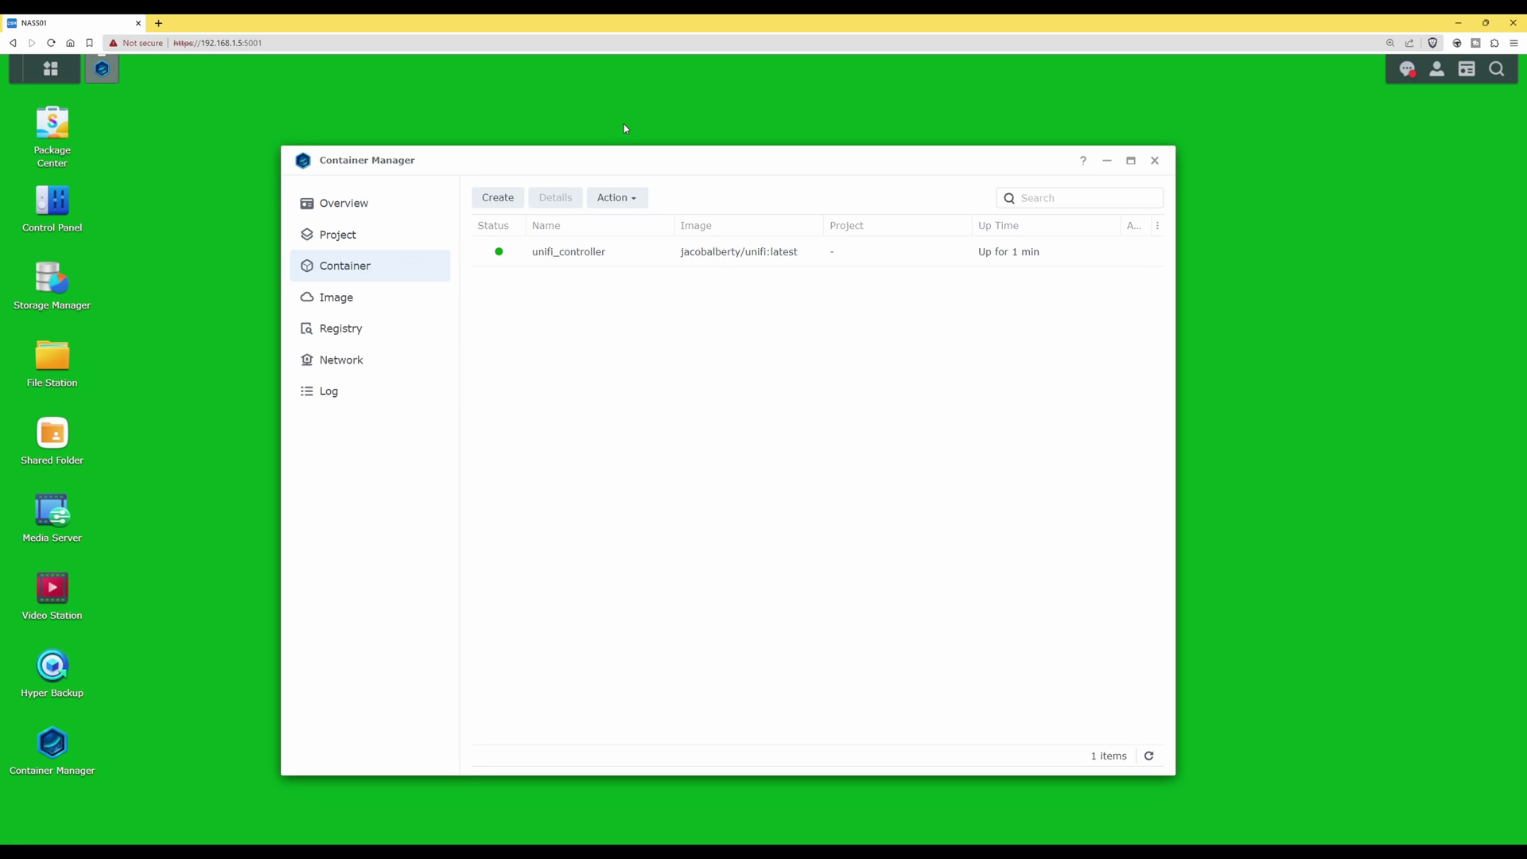
# Step: Open 192.168.1.5:8443 in a new browser tab and proceed to the site despite the untrusted certificate
pyautogui.click(159, 23)
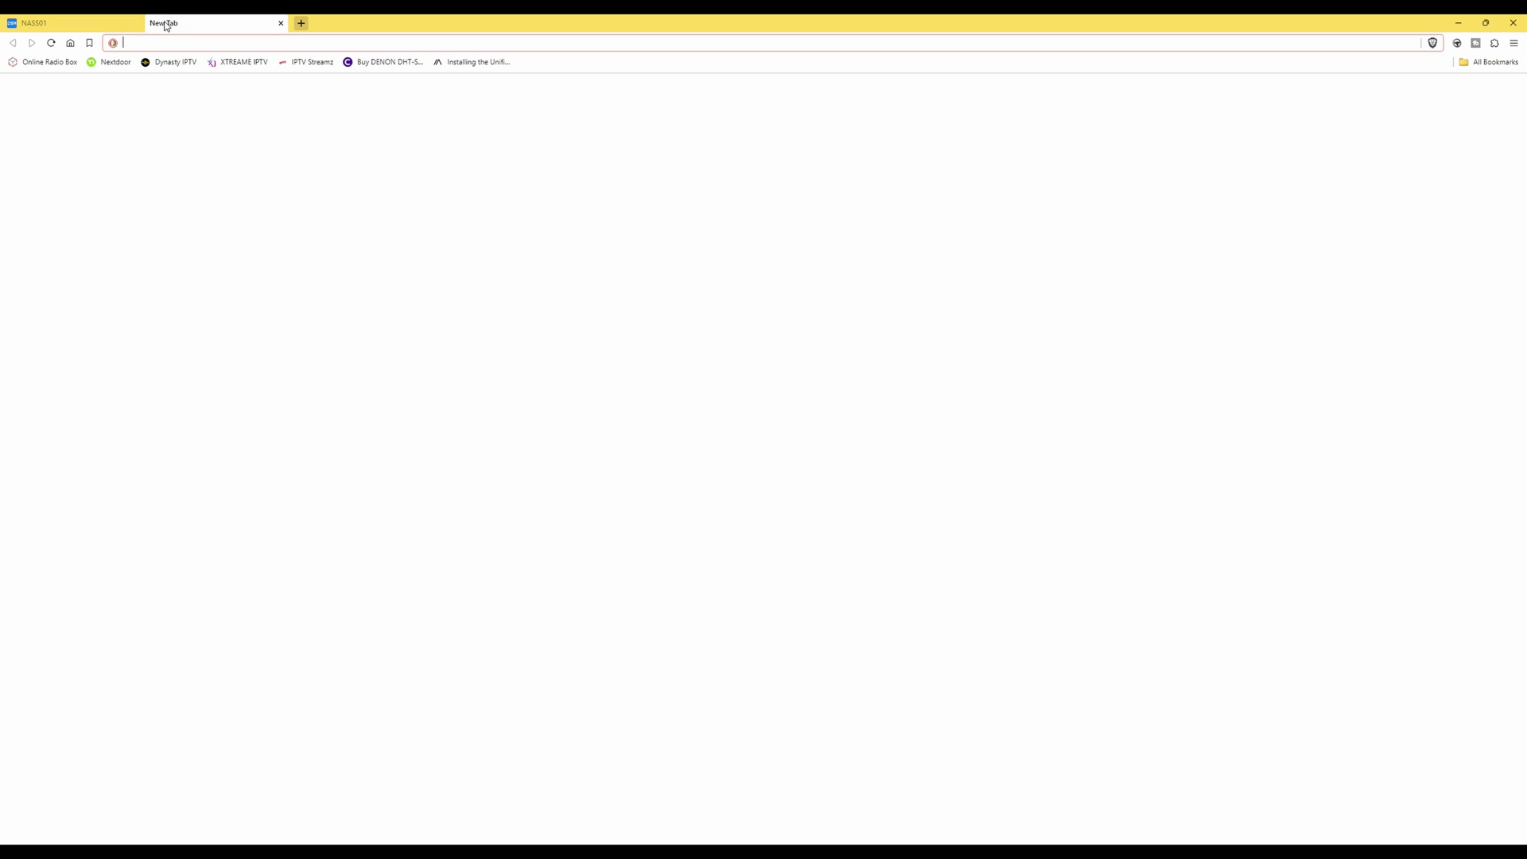
pyautogui.write('192.168.1.5')
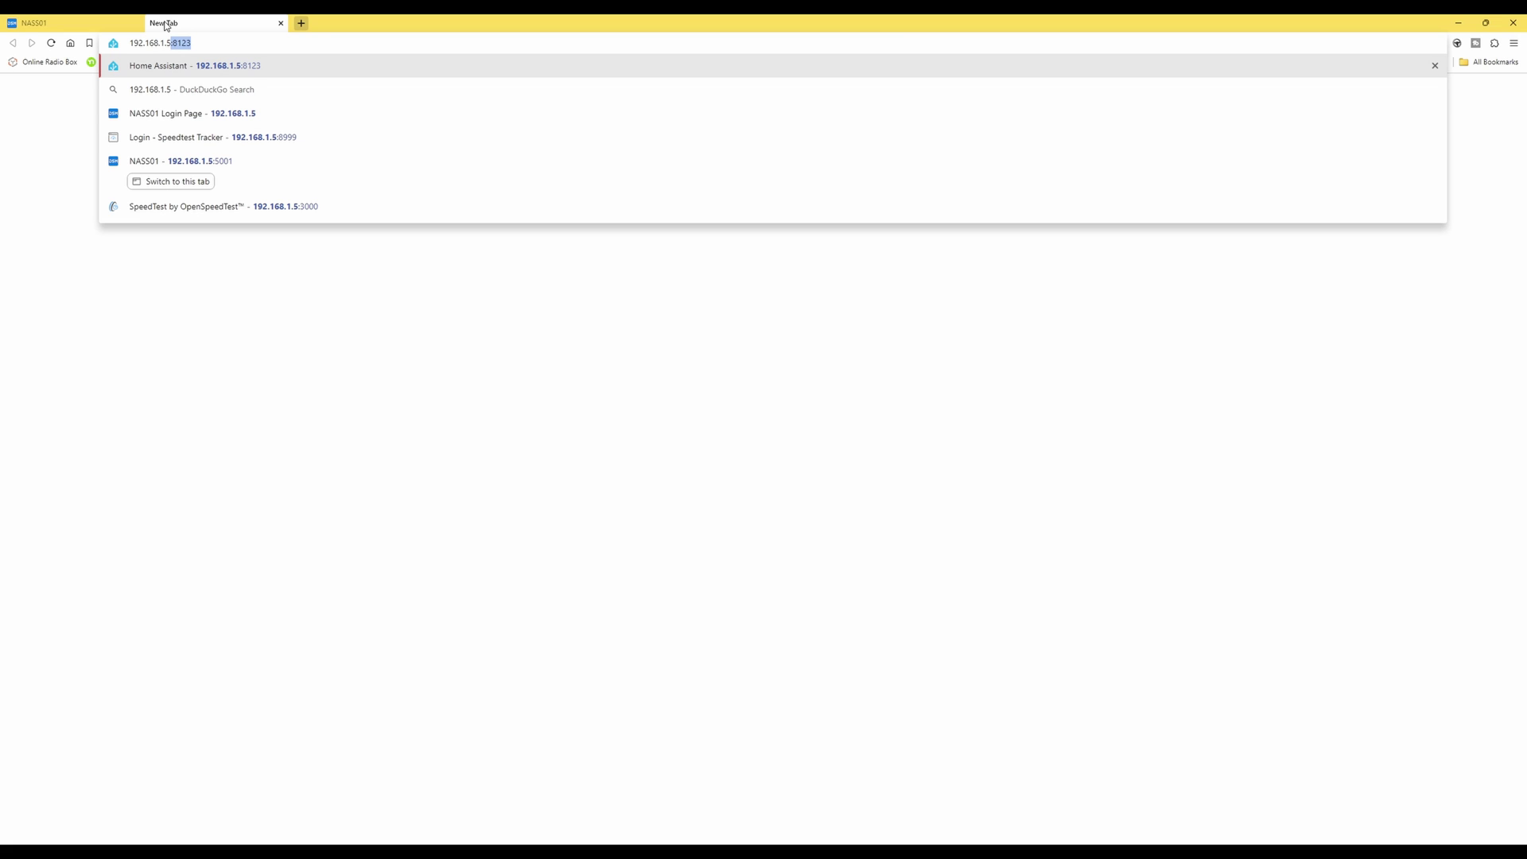
pyautogui.write(':8443')
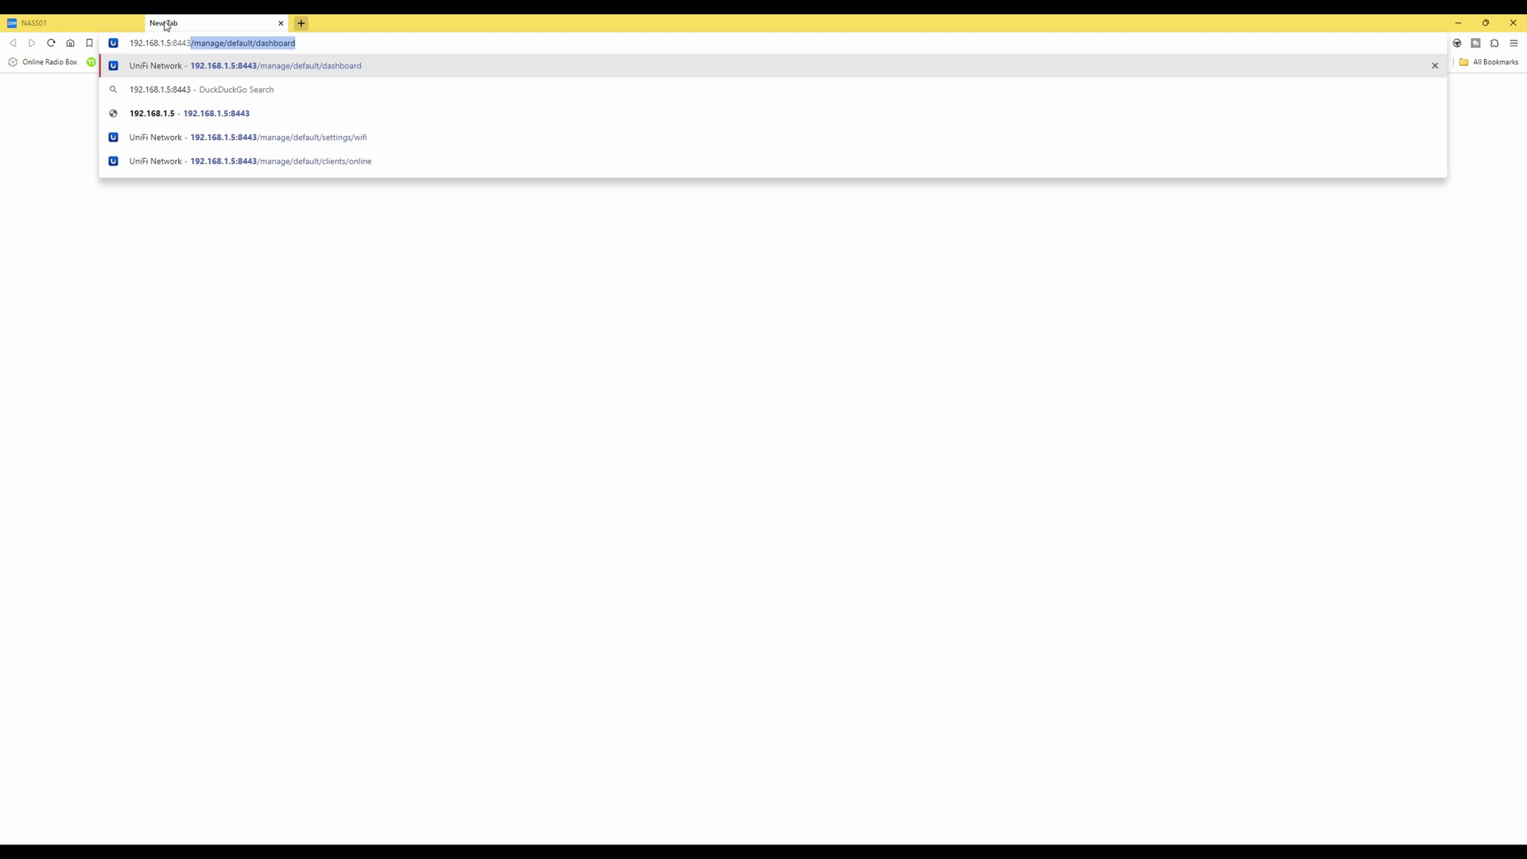
pyautogui.press('BackSpace')
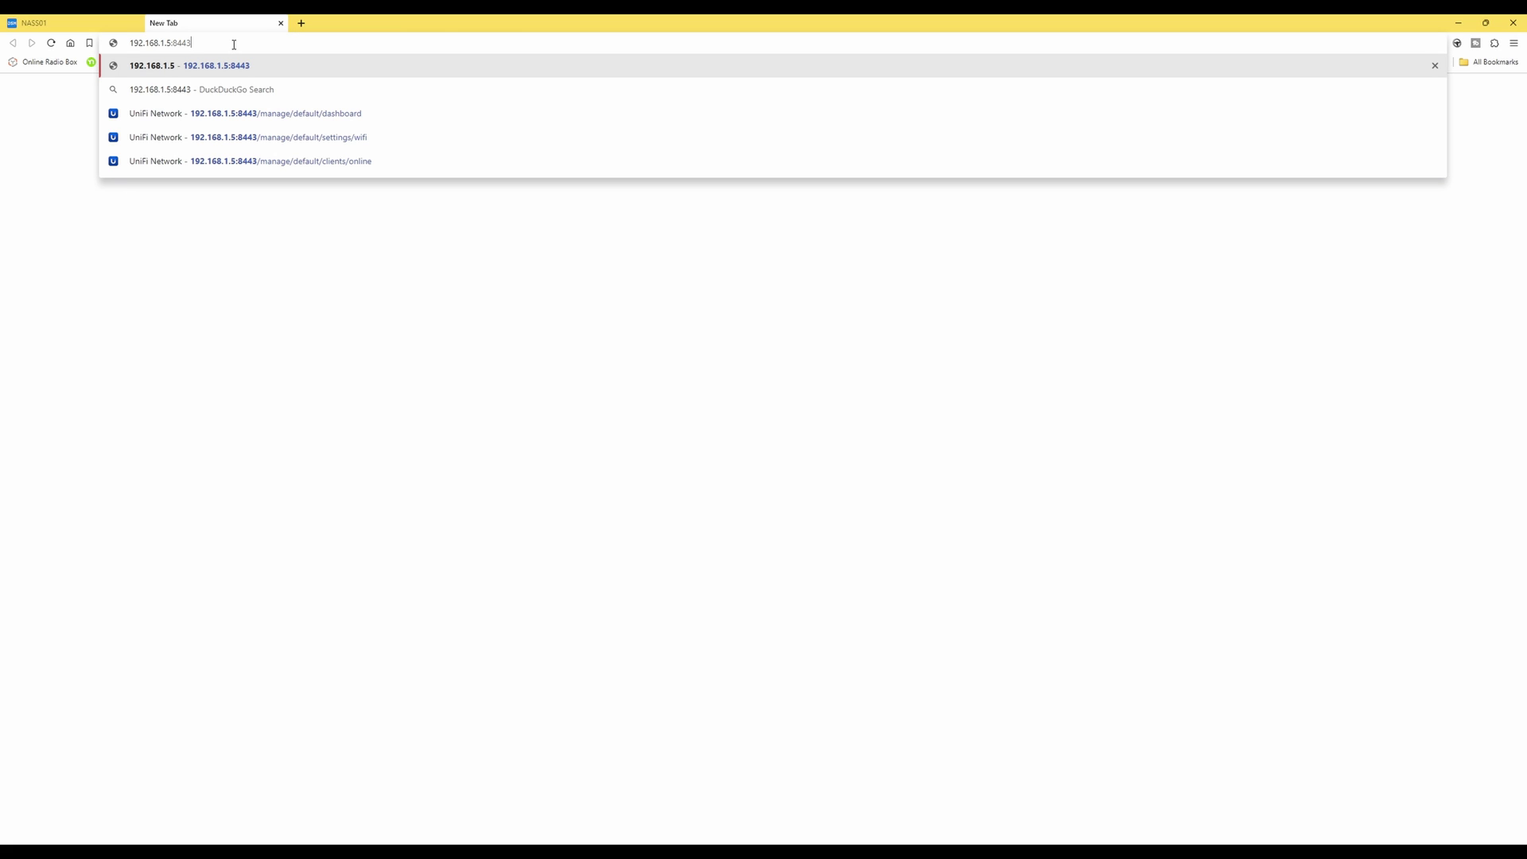
pyautogui.press('Return')
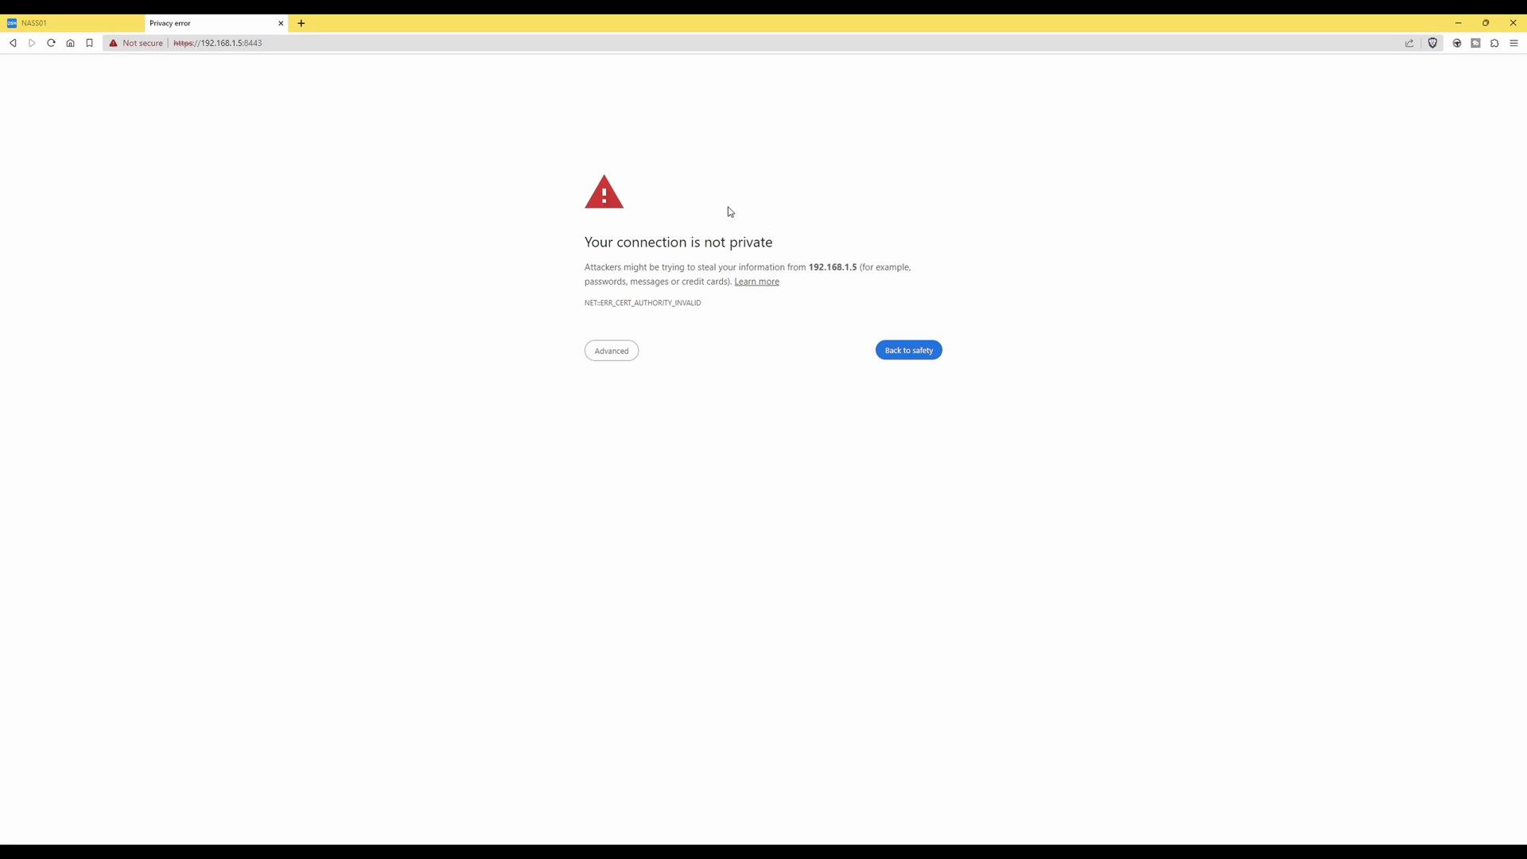
pyautogui.click(612, 352)
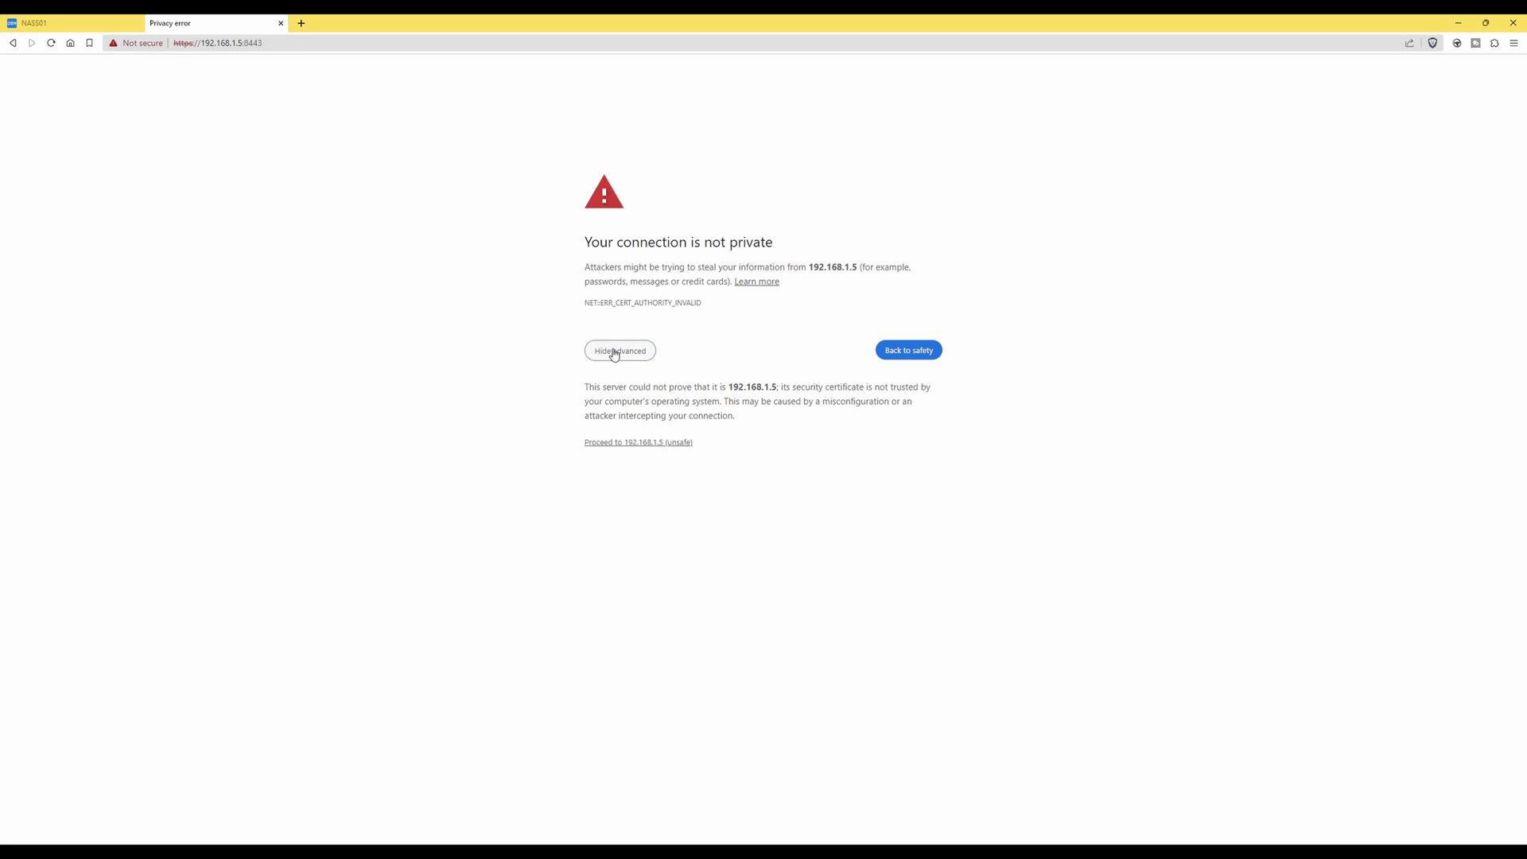
pyautogui.click(639, 443)
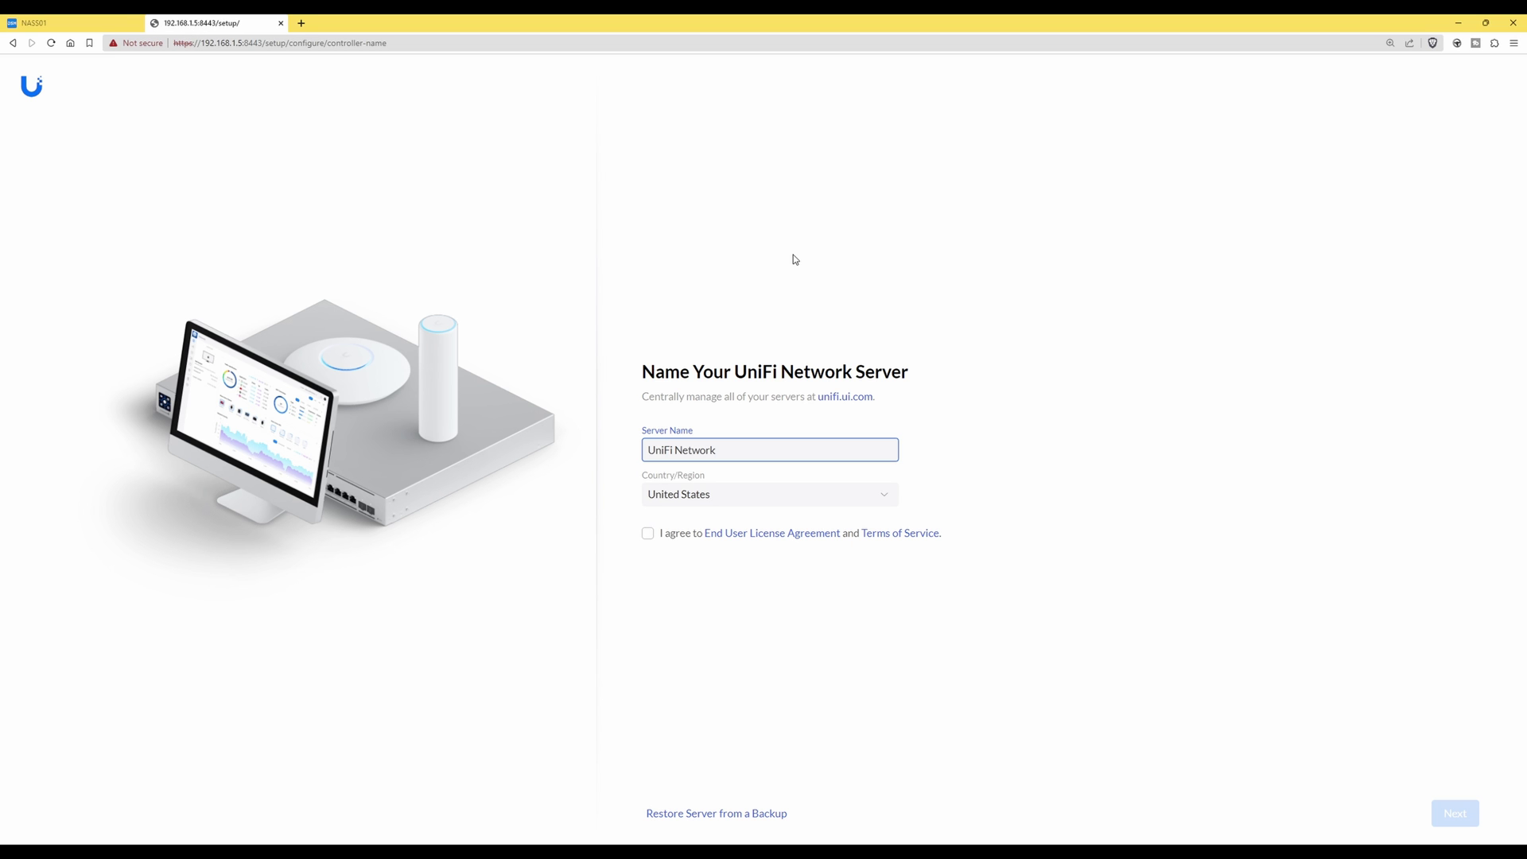